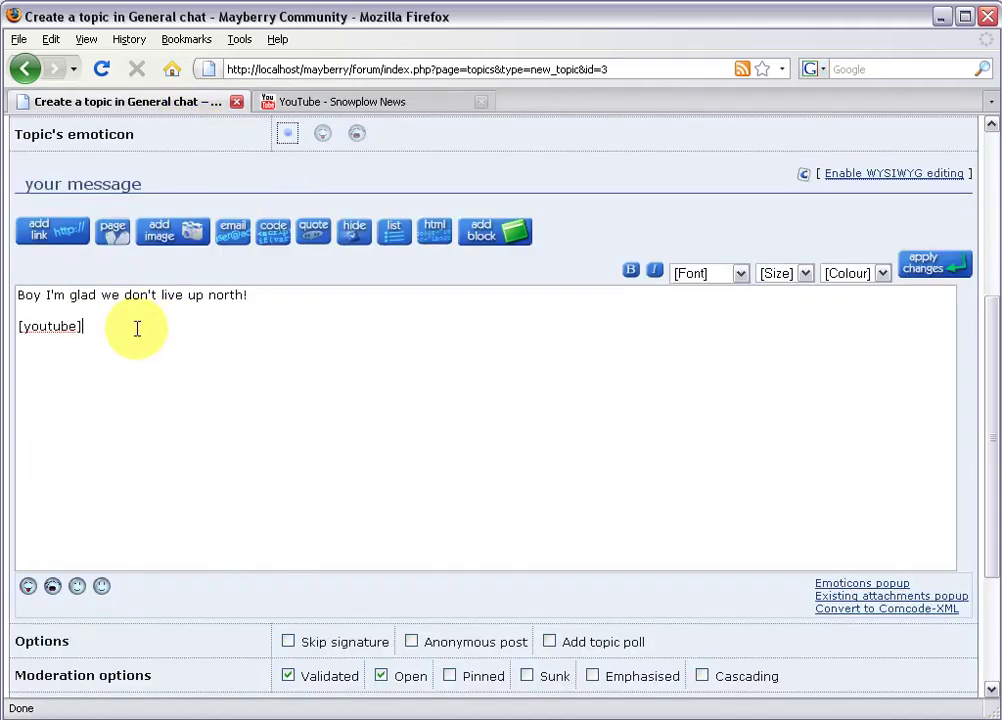
Step: Post the topic with video ID 8TI986H7lz4 enclosed in a completed [youtube] tag, and play the embedded video
right_click(136, 334)
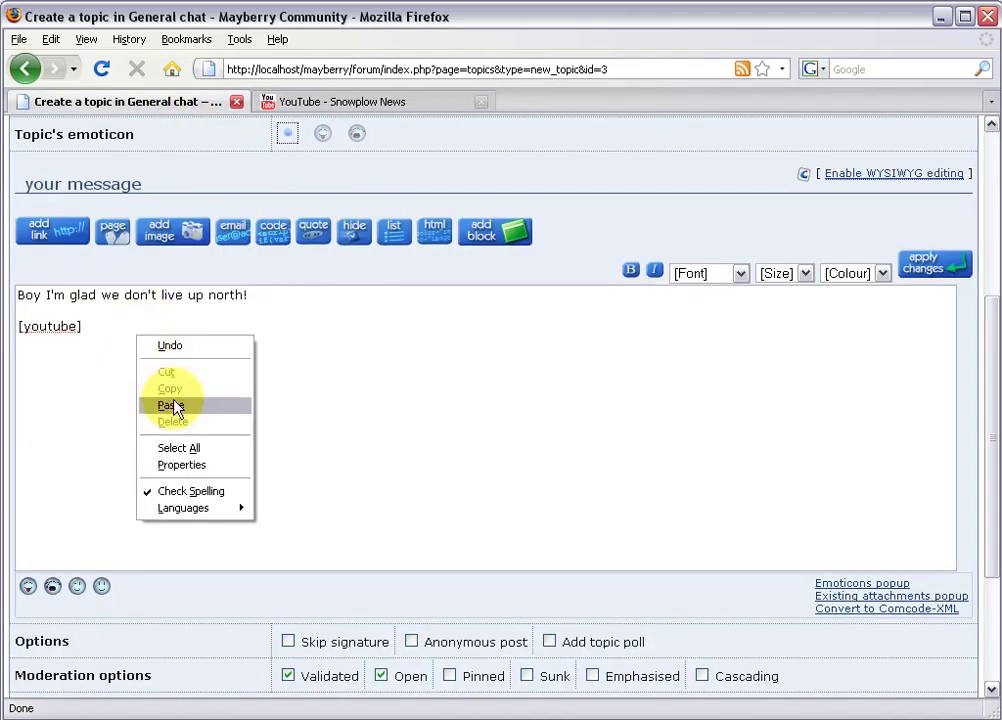
click(170, 405)
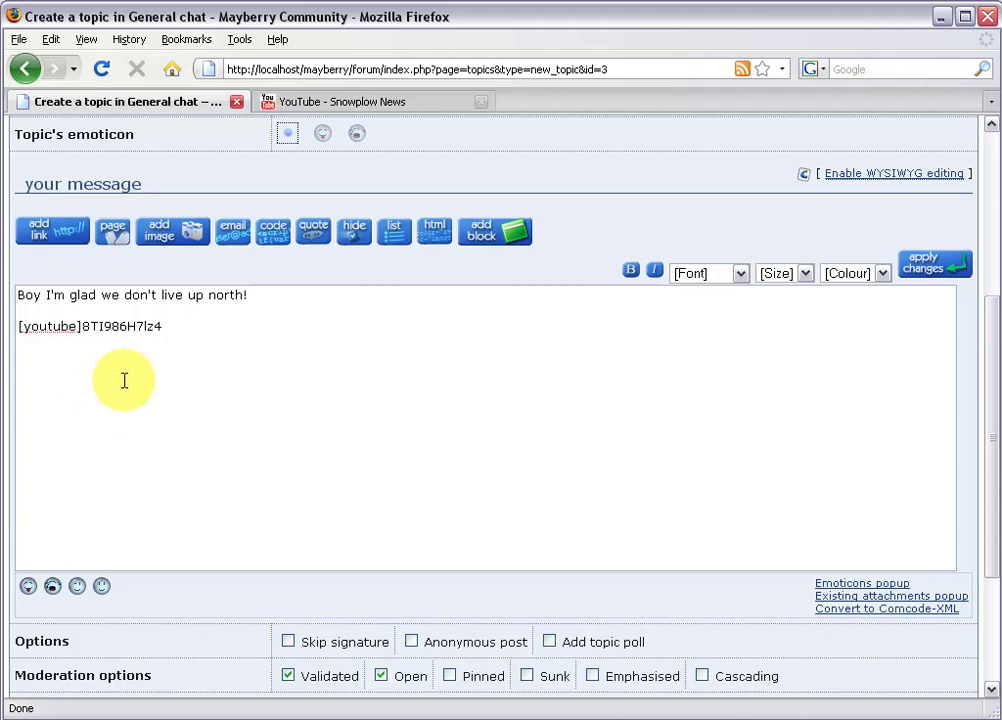
text([/youtube])
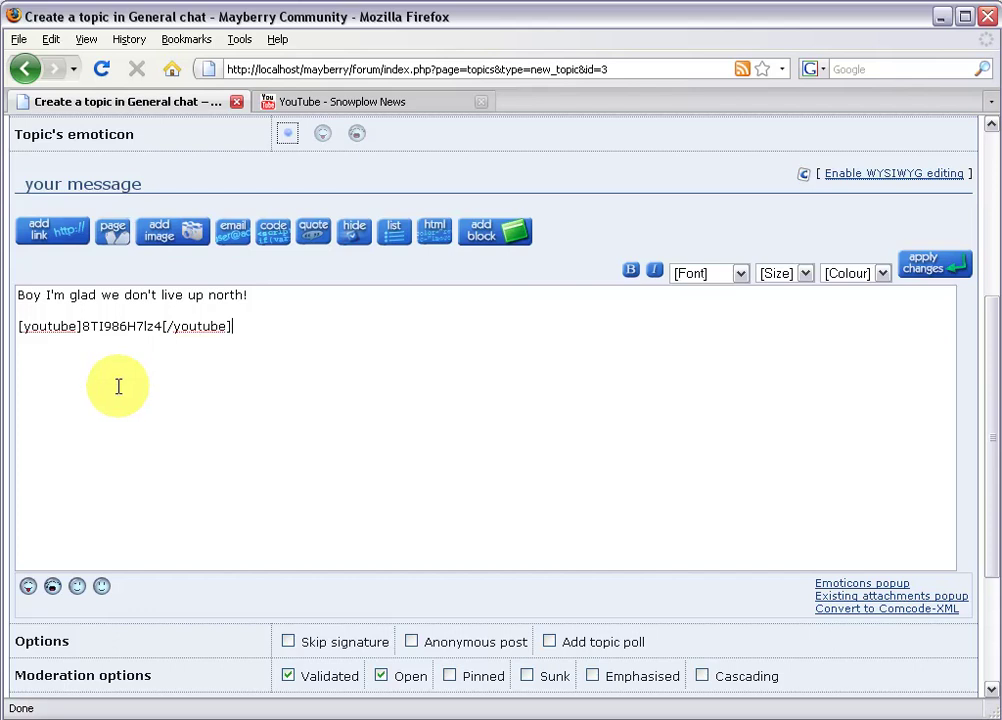
drag(991, 523, 996, 645)
click(535, 592)
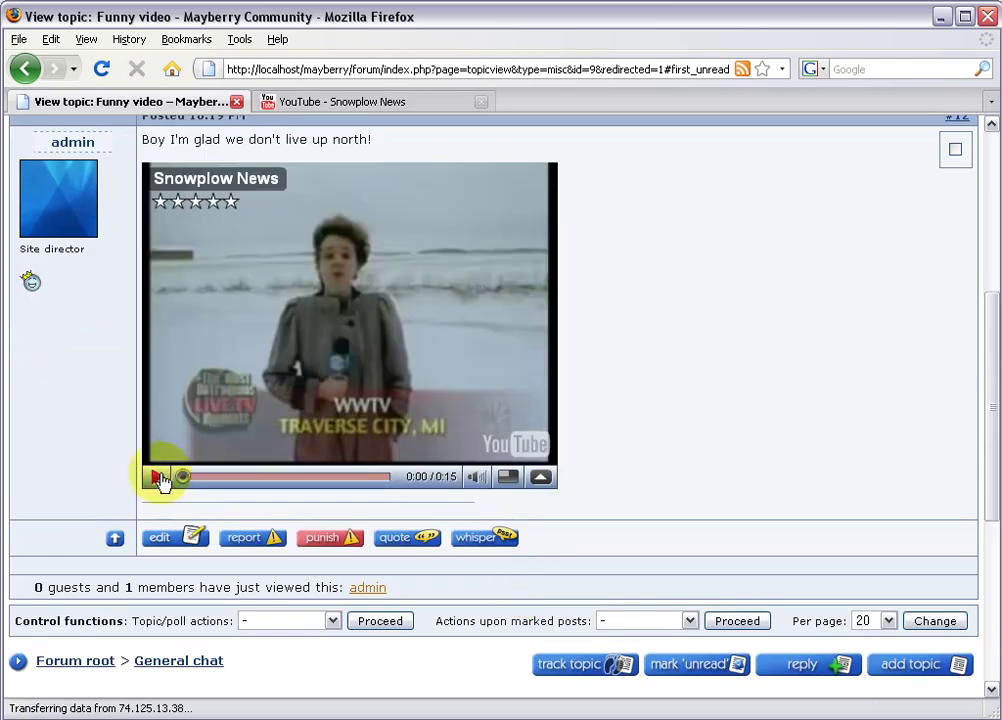
click(158, 477)
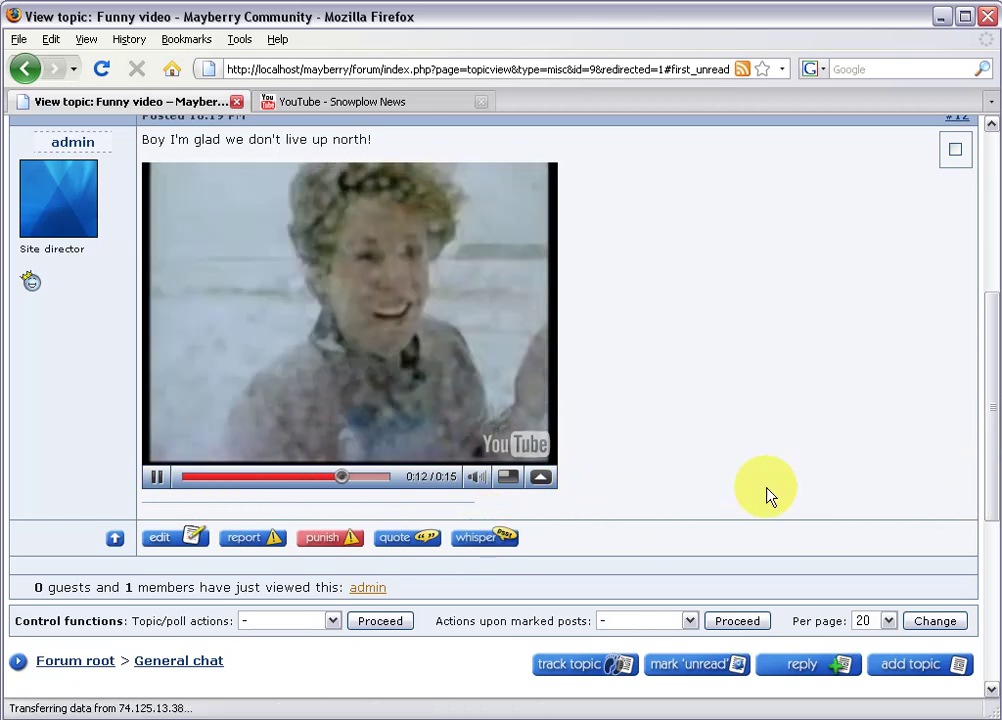
Step: Quote the video post in a quick reply, add "Haha! That's great!" below the quote, and submit it
drag(991, 510, 990, 605)
click(405, 227)
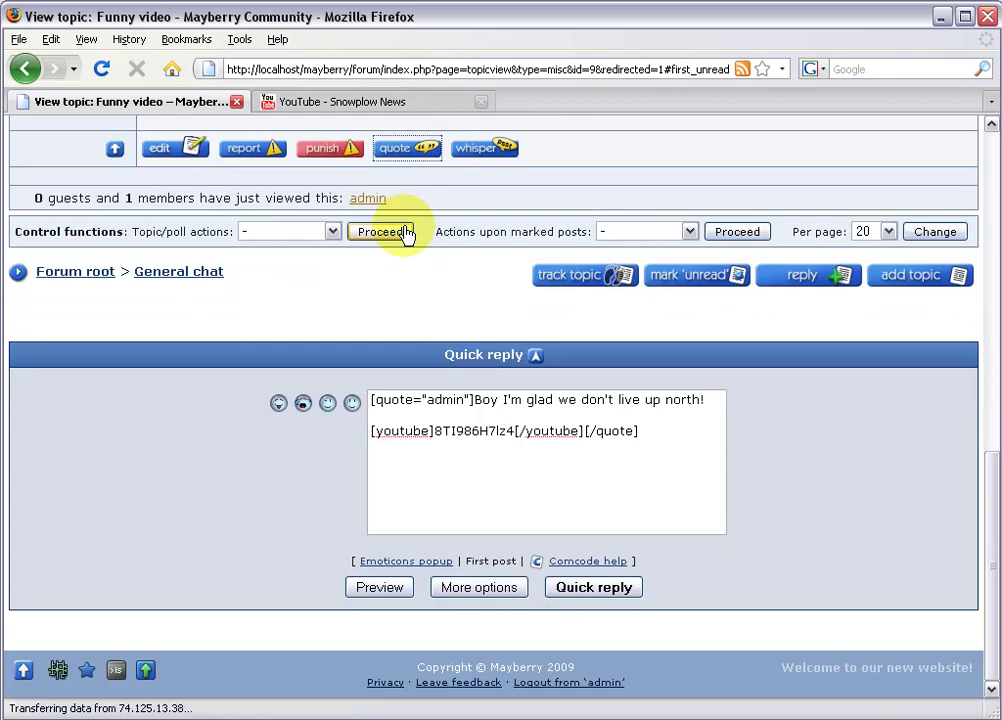
click(575, 509)
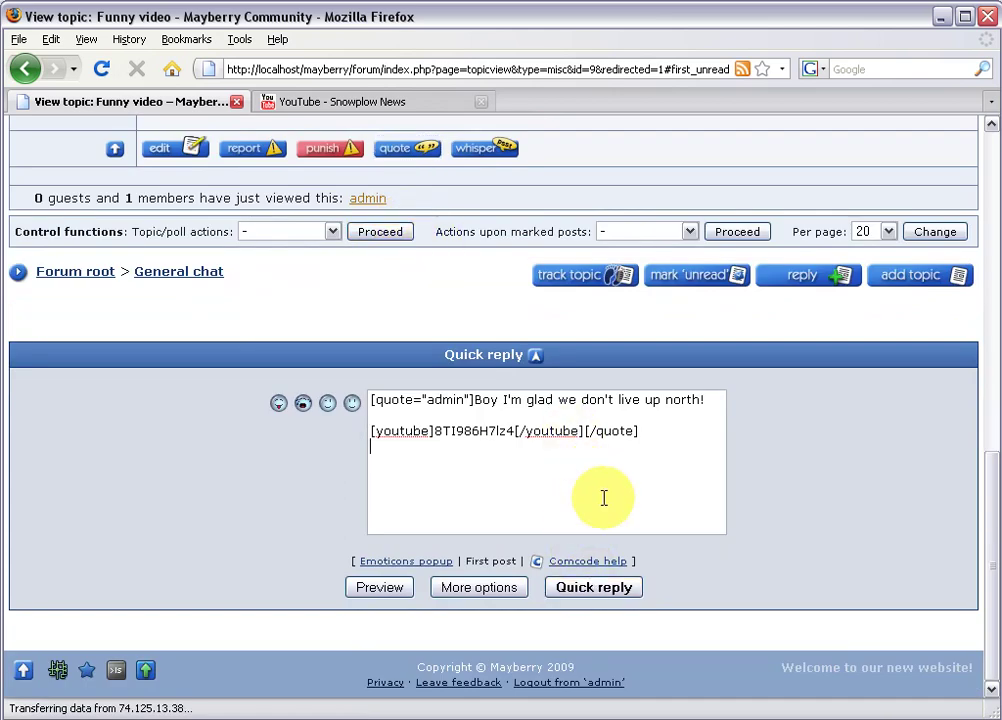
text(Haha! That's great!)
click(610, 589)
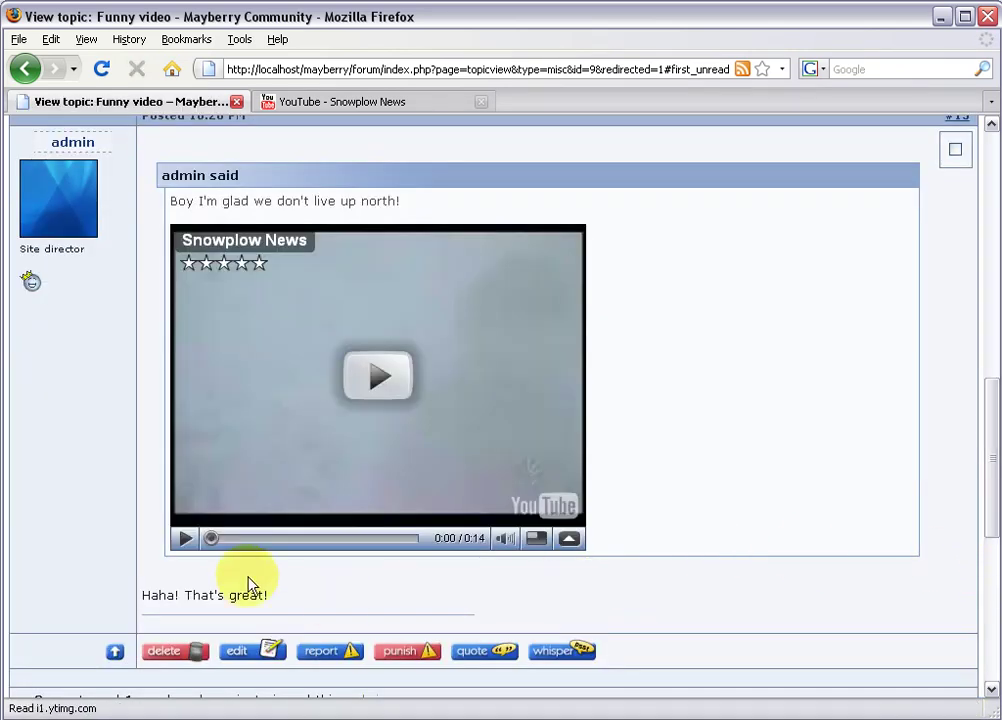
Step: Open the youtube custom Comcode tag for editing from the Admin Zone's setup section
mouse_move(986, 528)
mouse_down()
mouse_move(990, 592)
mouse_move(990, 534)
mouse_up()
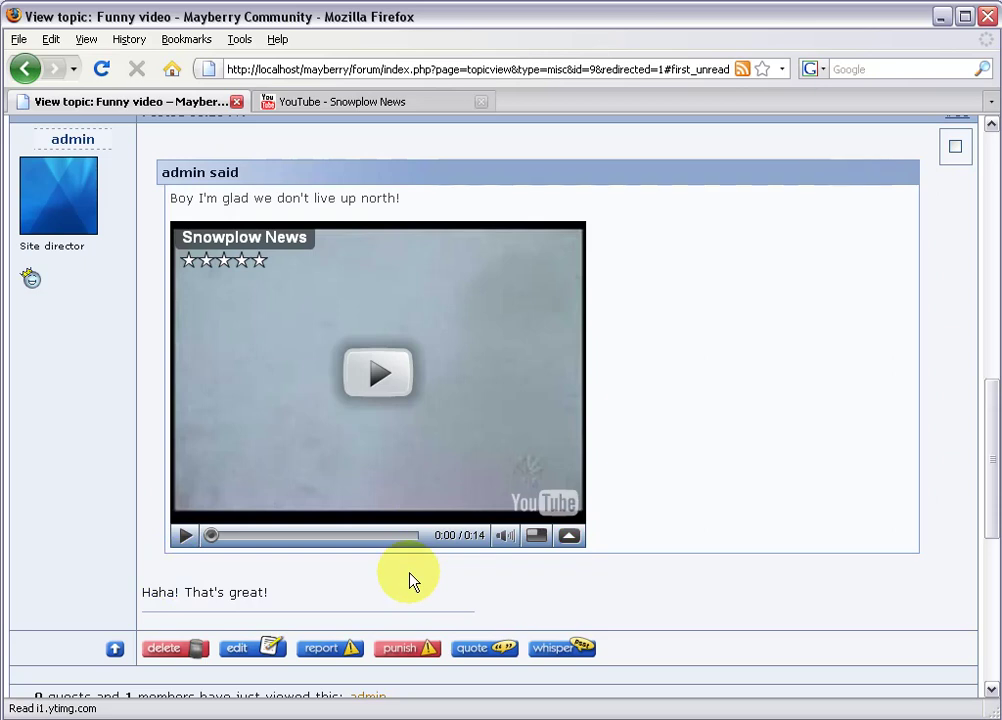
drag(991, 521, 970, 283)
click(913, 192)
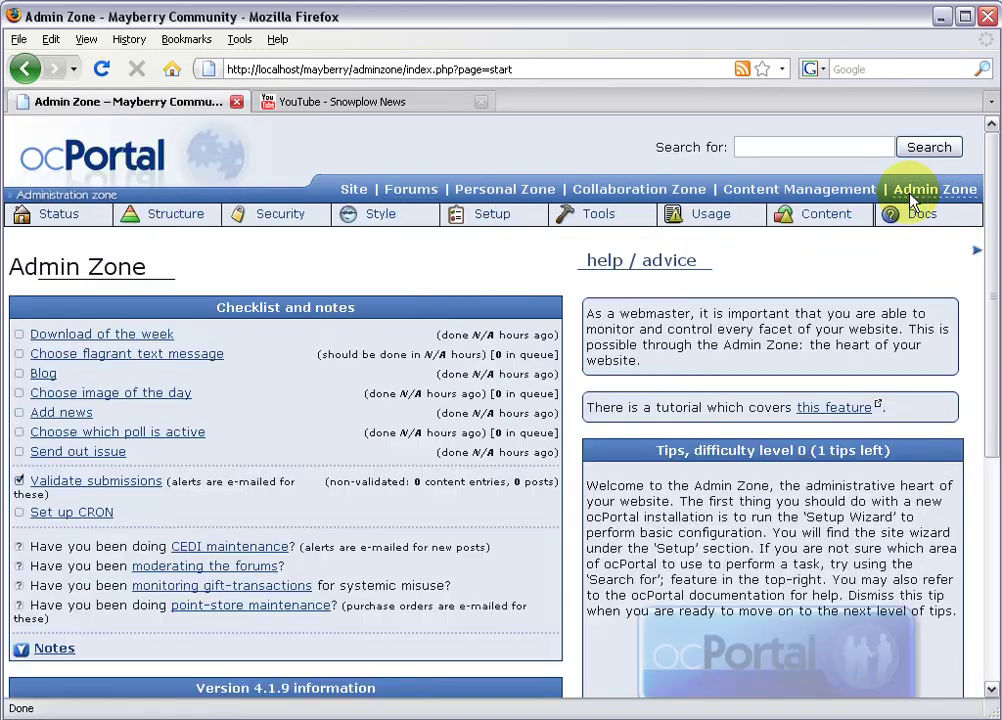
click(504, 218)
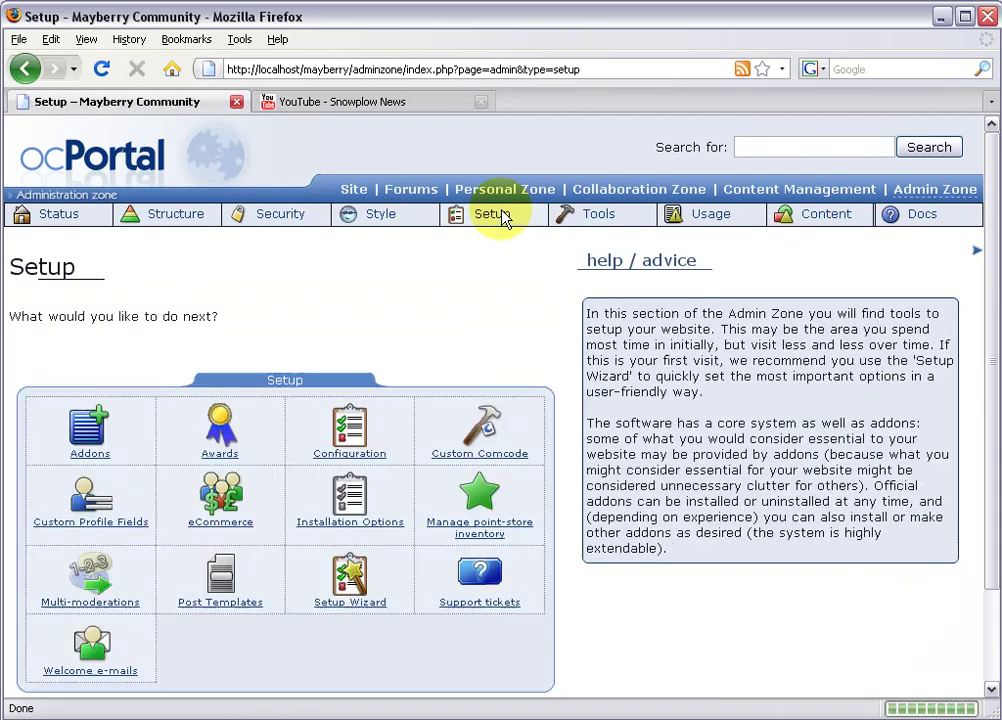
click(487, 428)
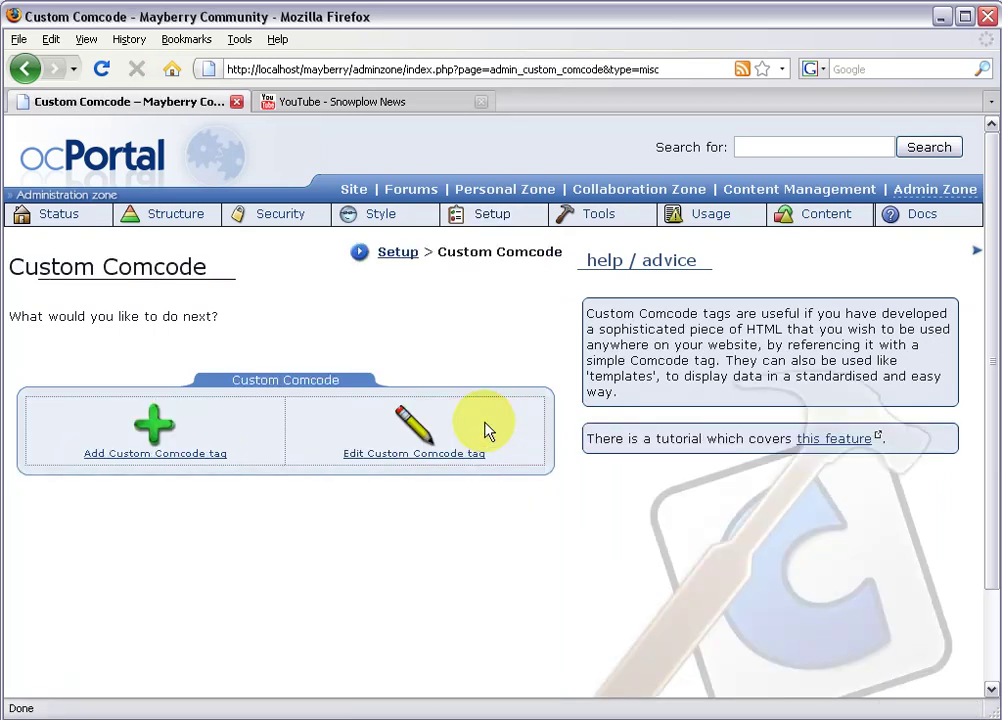
click(415, 432)
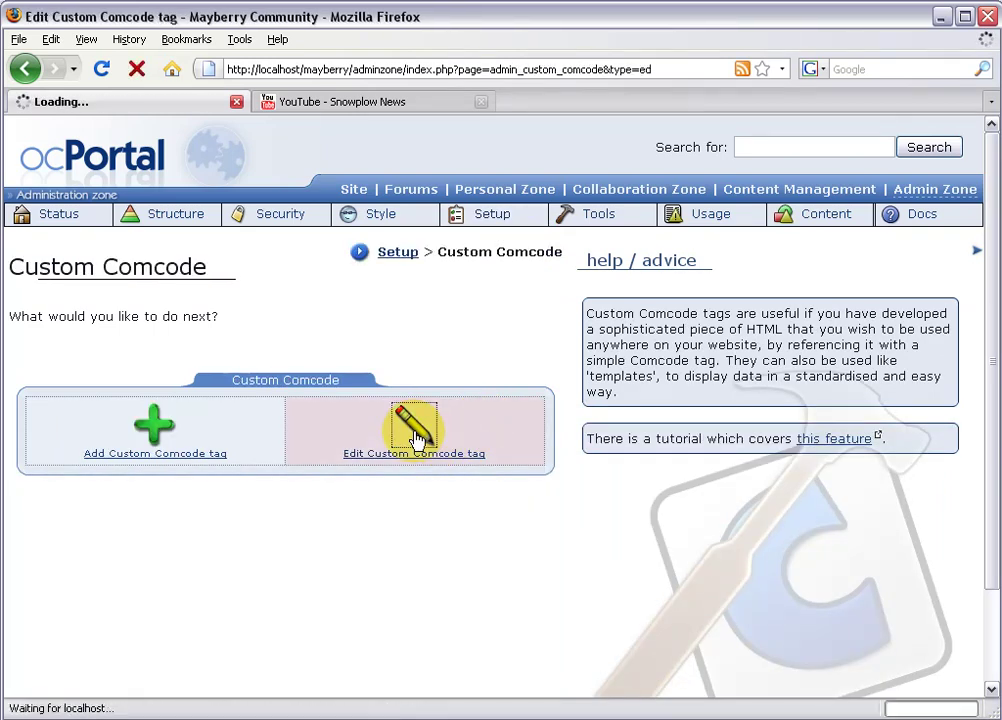
click(252, 441)
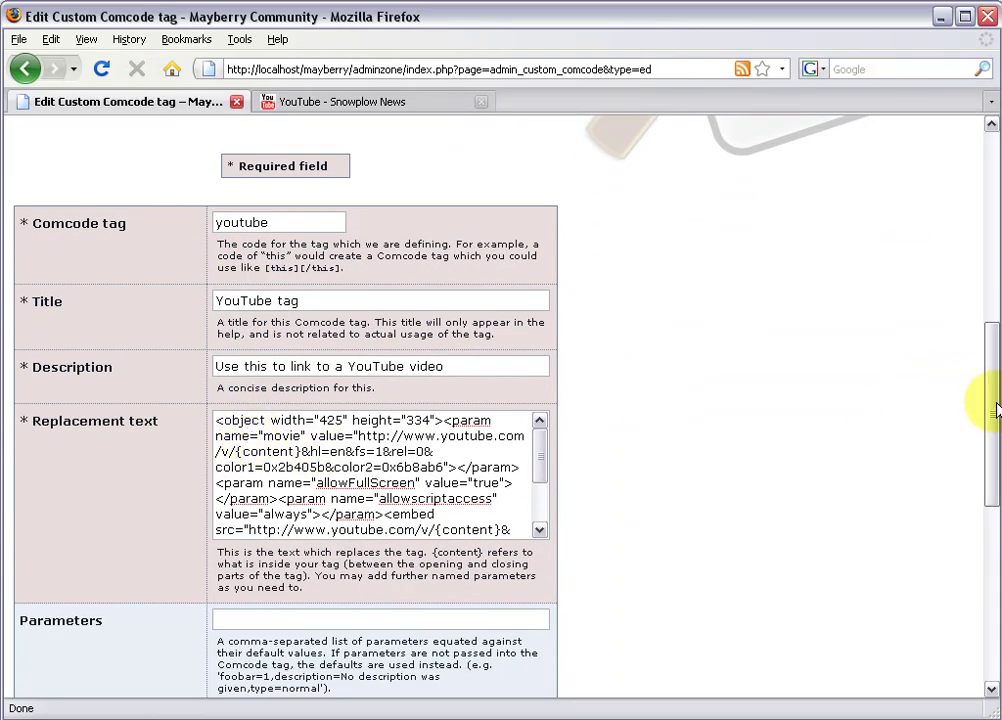
Step: Add a width parameter with a default of 425 to the youtube tag (width=425)
drag(995, 405, 977, 458)
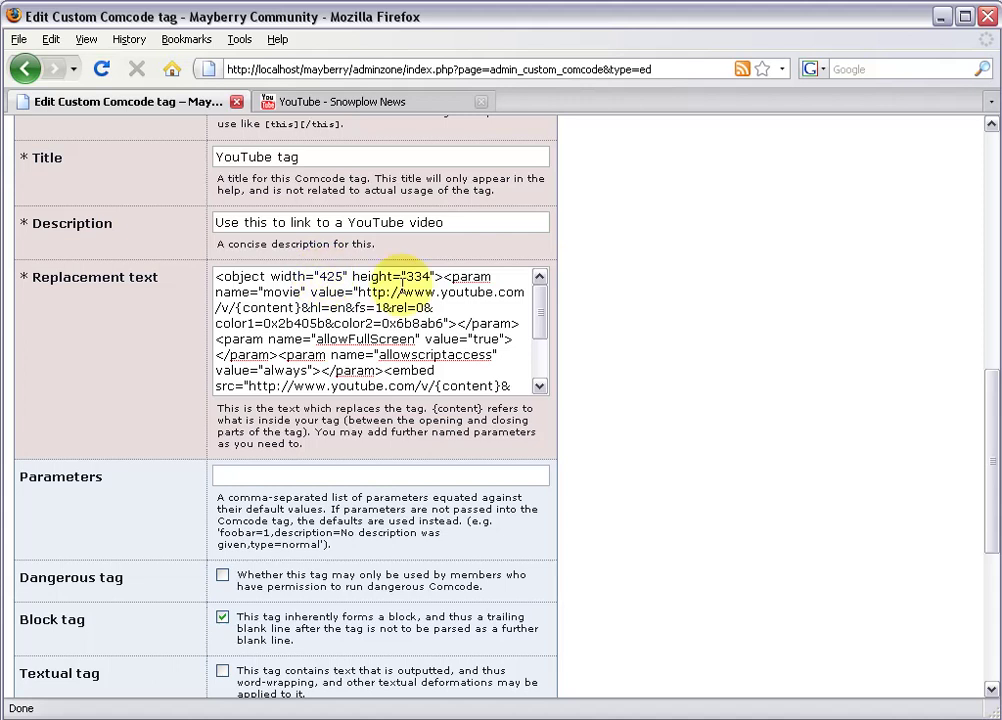
drag(436, 277, 270, 277)
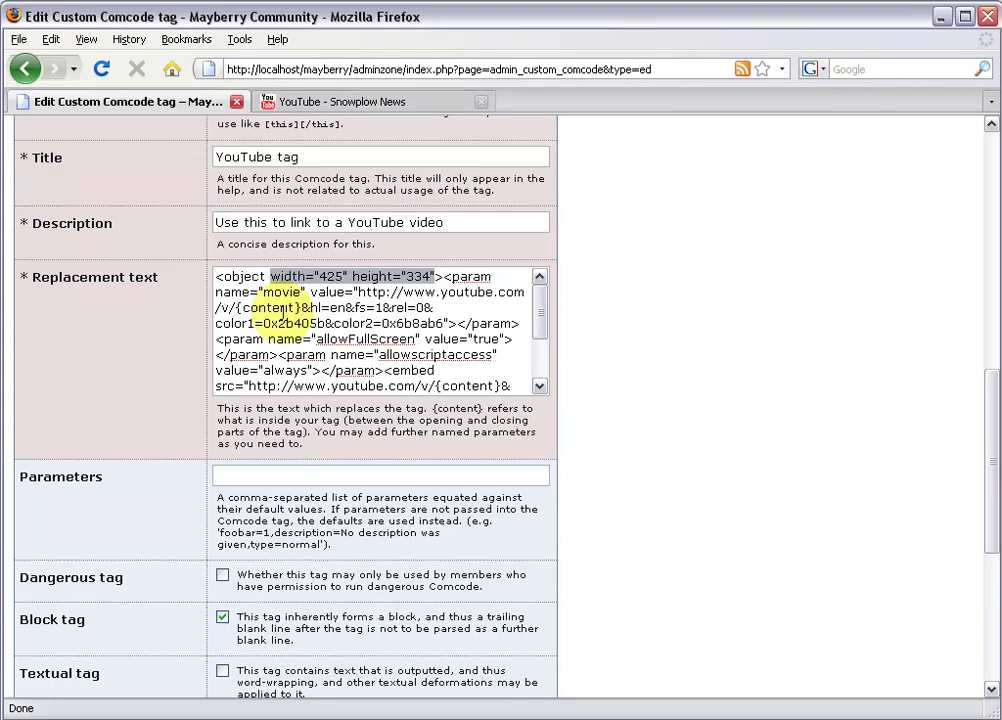
drag(270, 278, 347, 278)
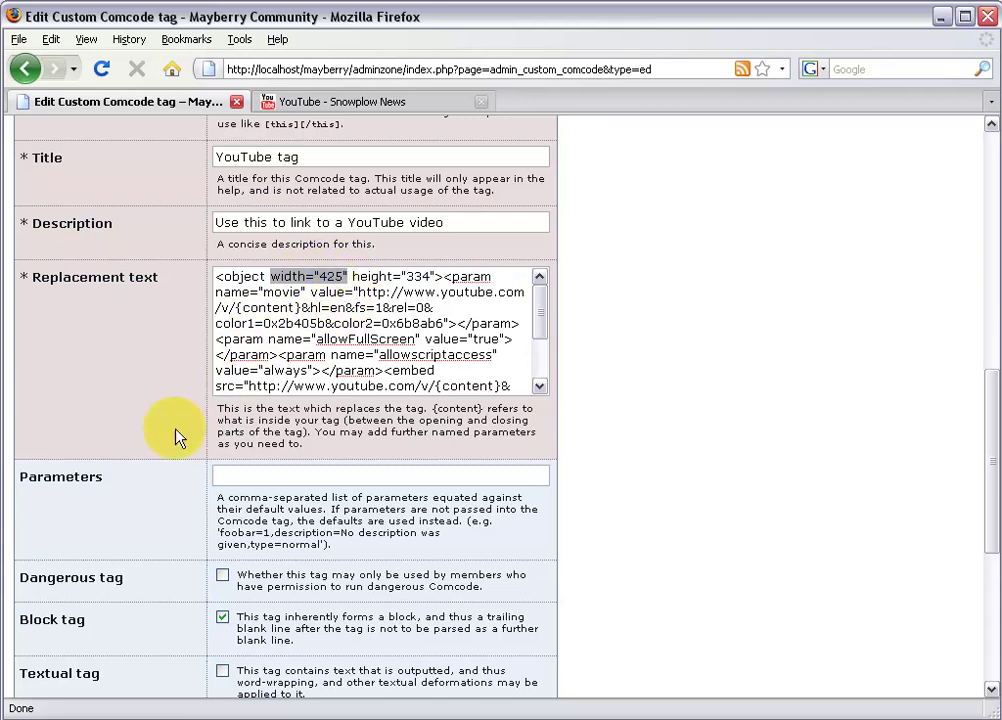
click(254, 476)
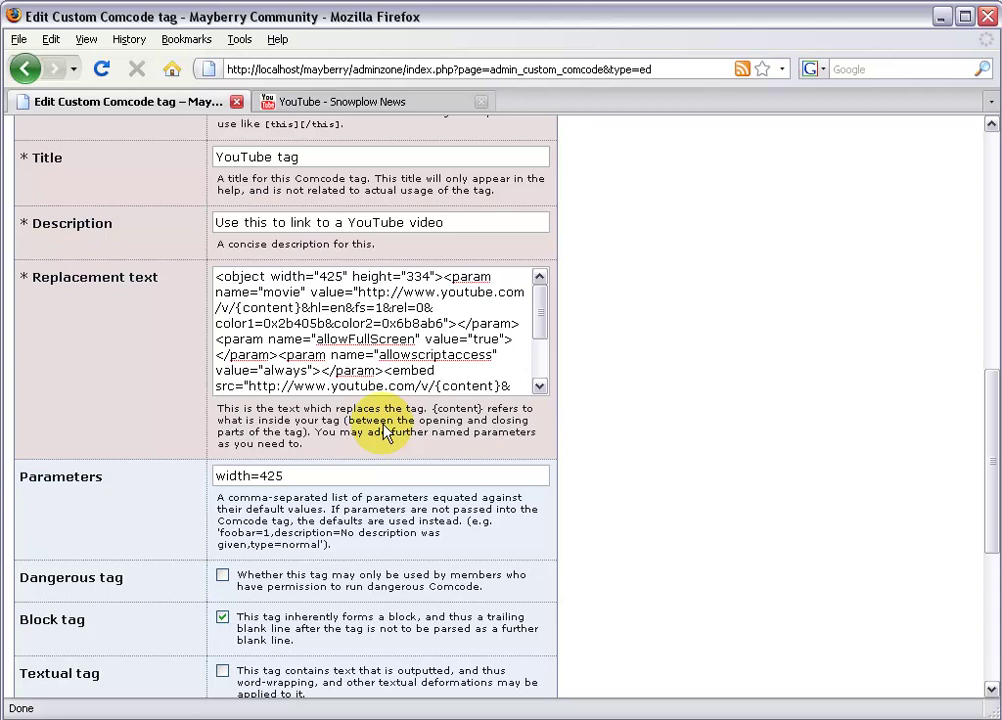
click(306, 482)
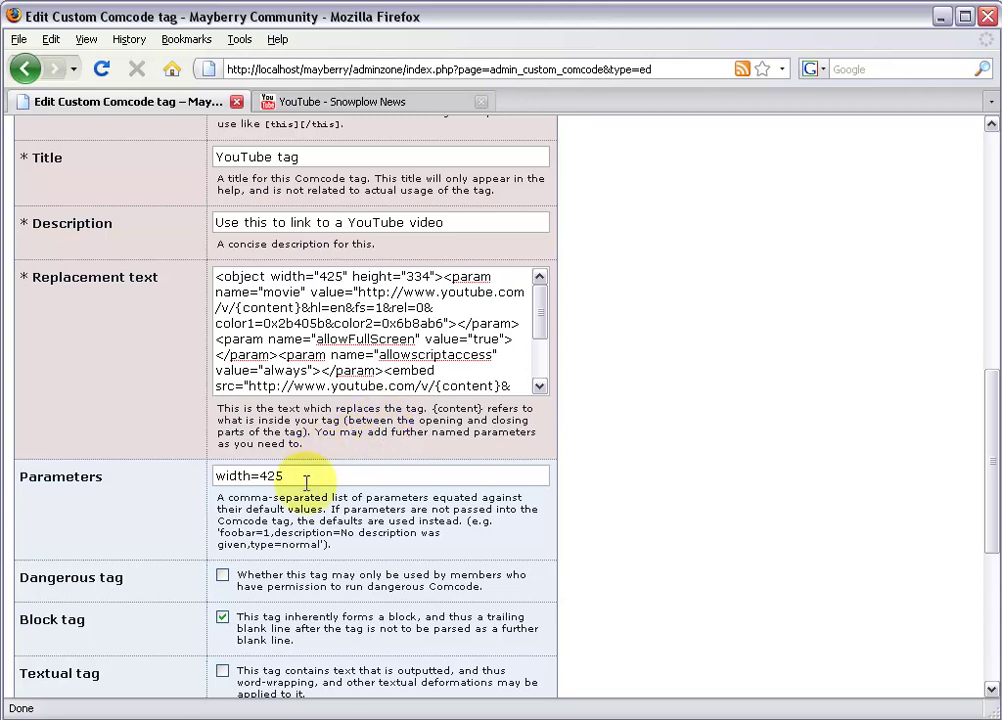
Step: Replace the object element's fixed width in the replacement text with {width}
double_click(318, 276)
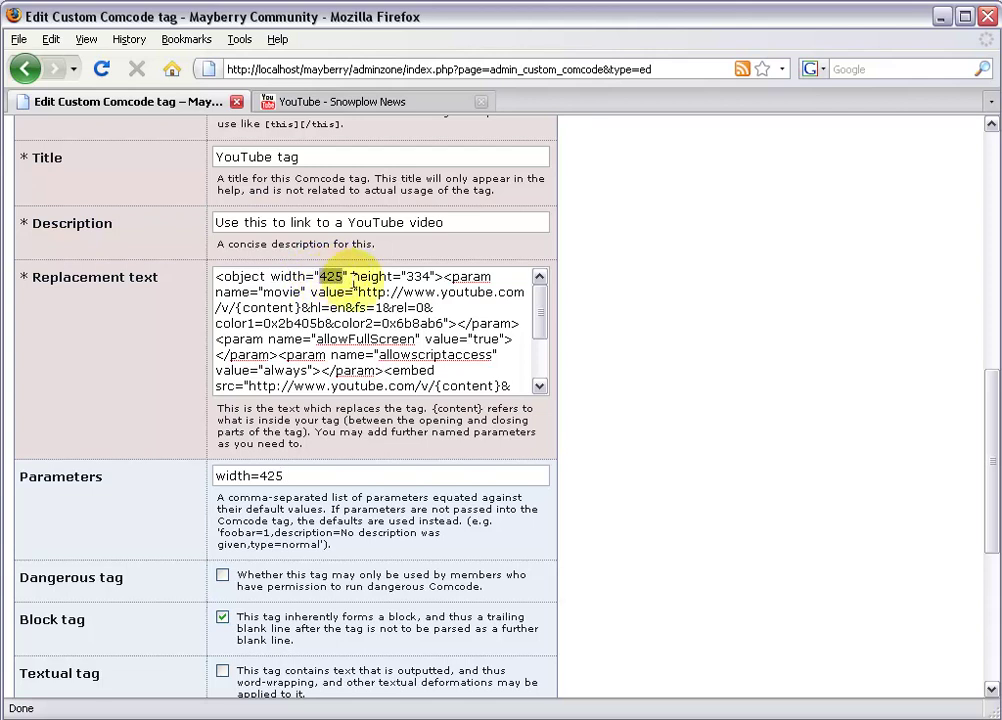
key(Delete)
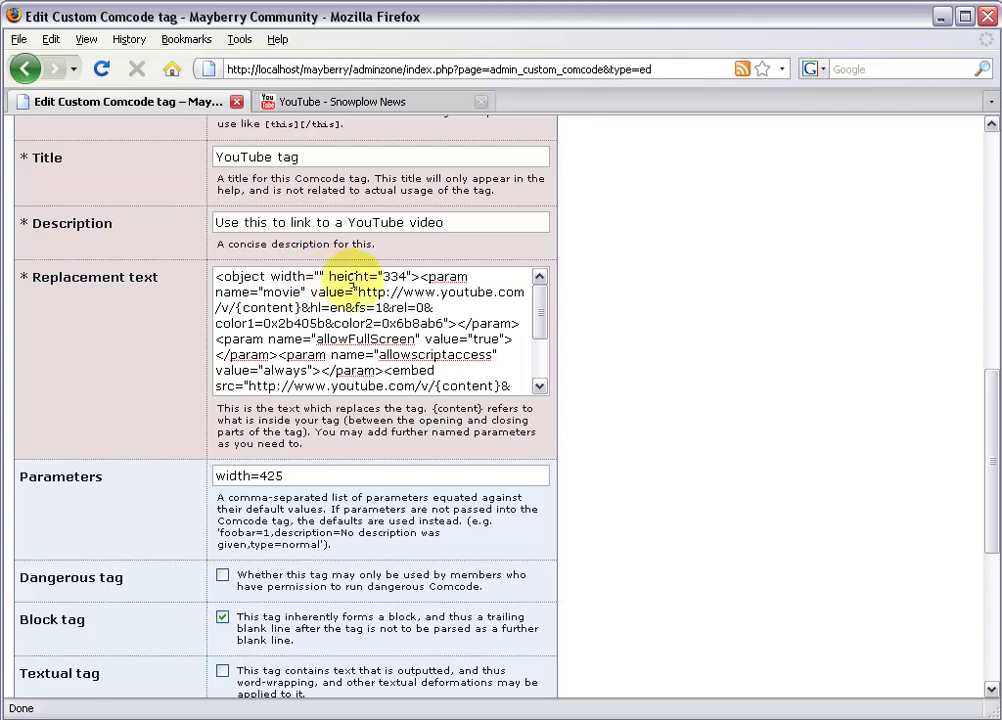
text({width})
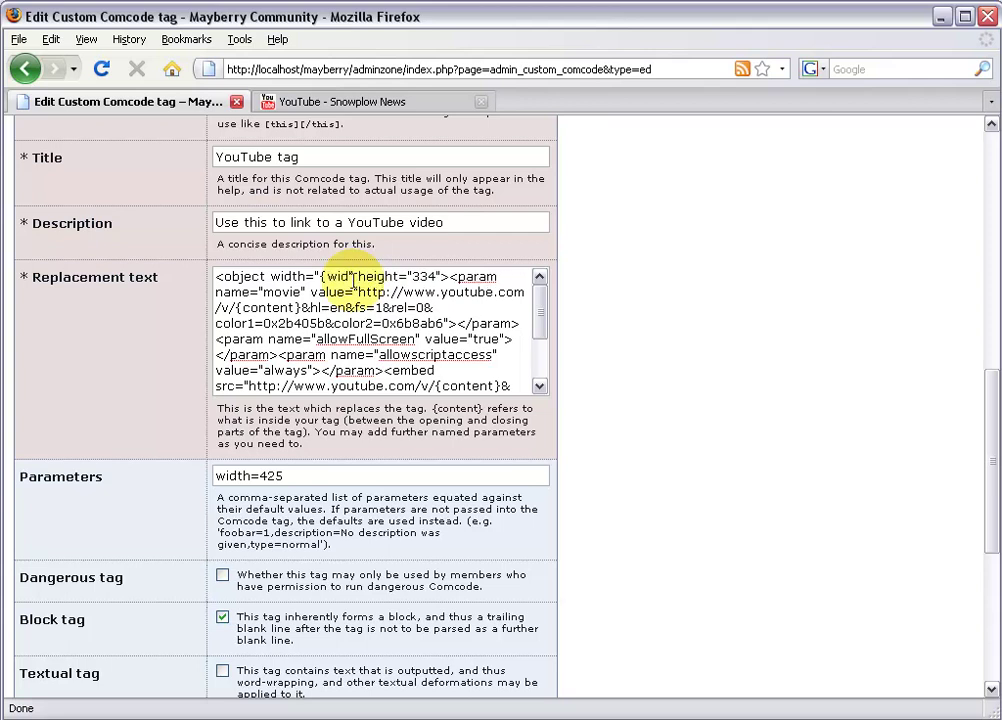
text(})
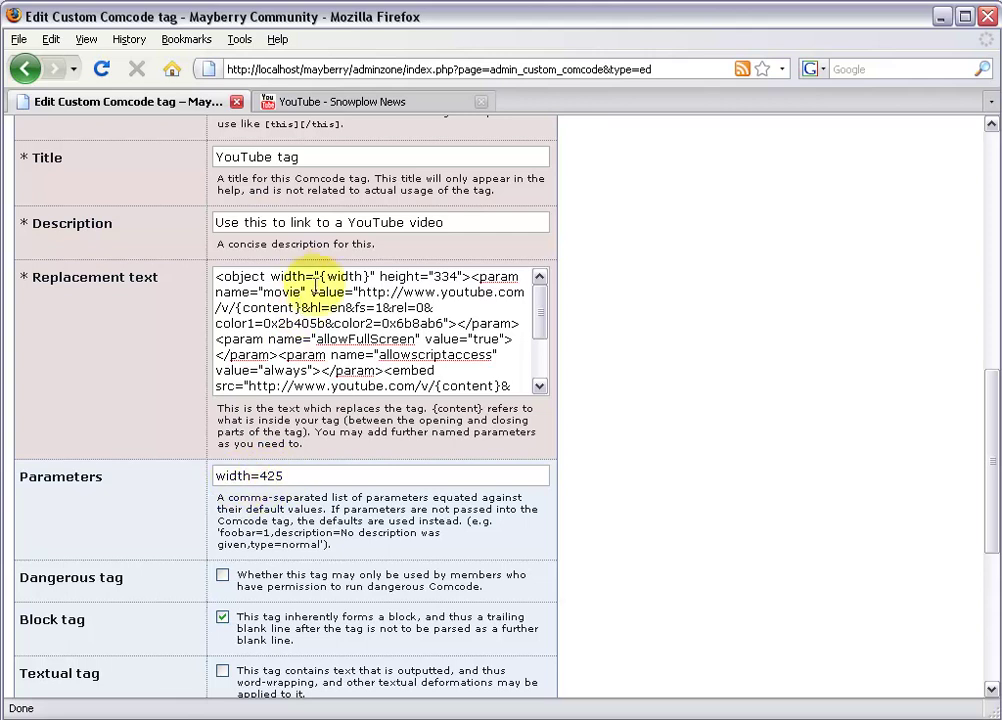
drag(318, 276, 366, 277)
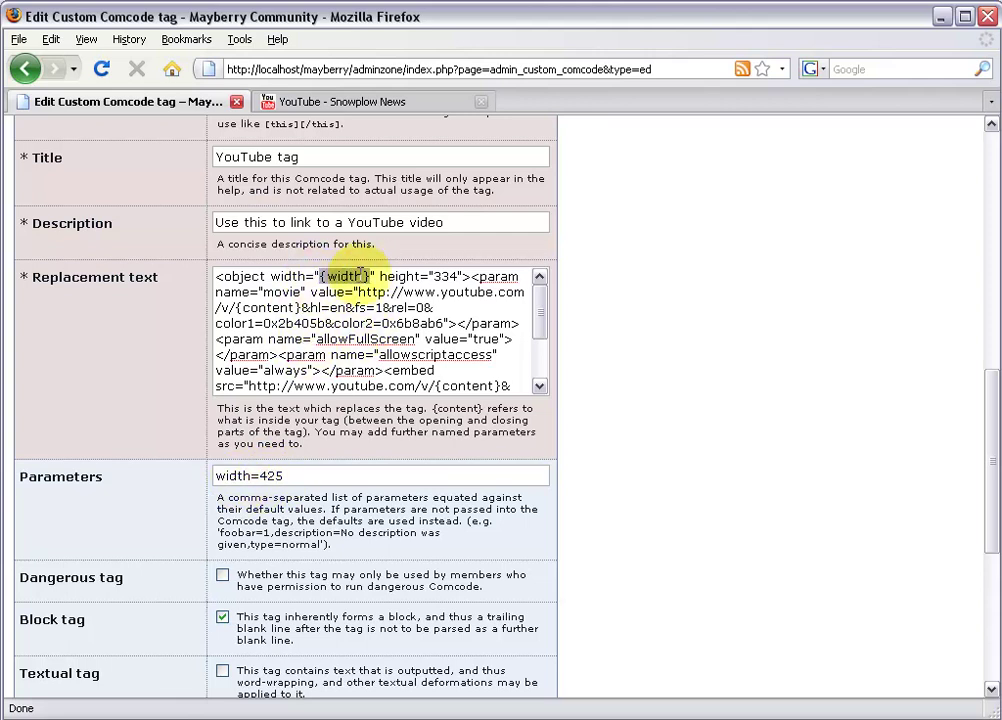
click(323, 277)
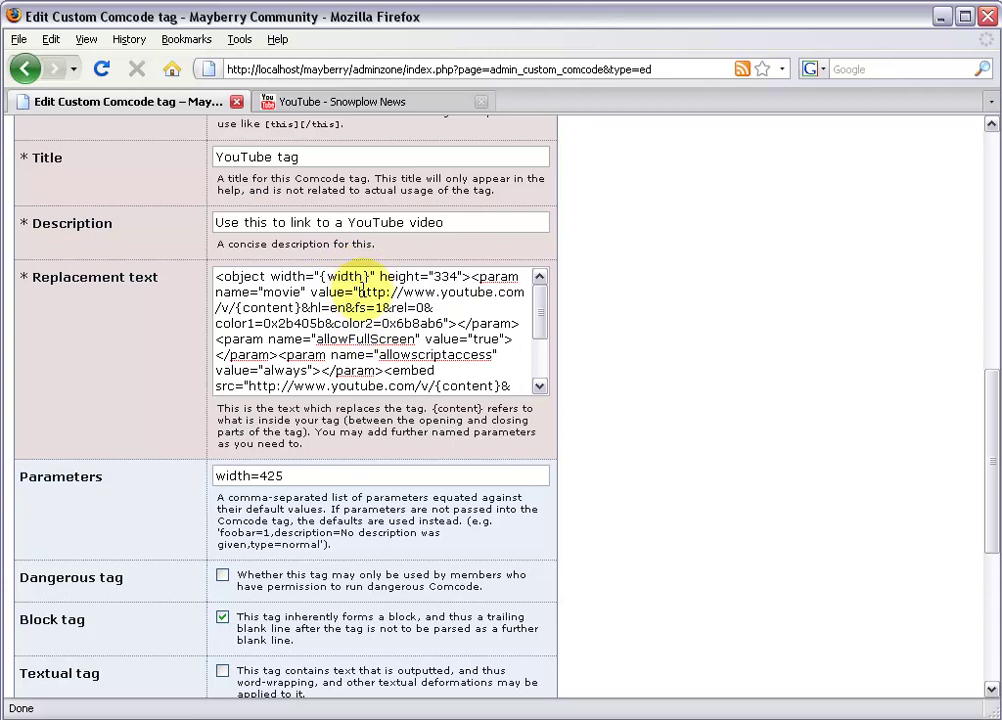
Step: Append a height parameter with a default of 334 to the tag's parameters (,height=334)
click(312, 474)
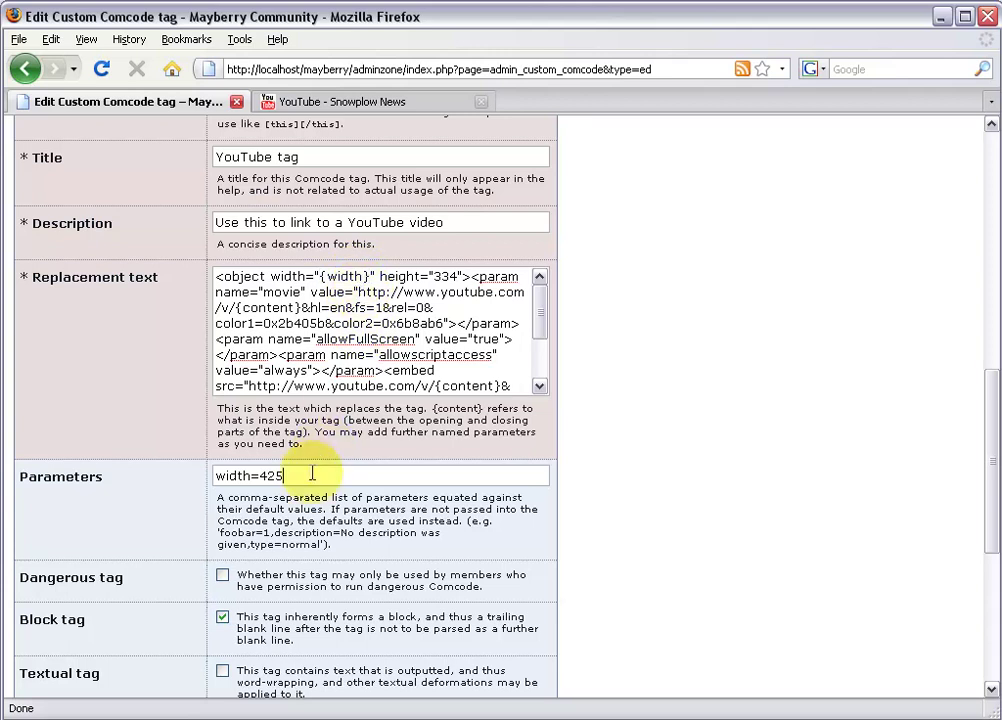
text(,height=33)
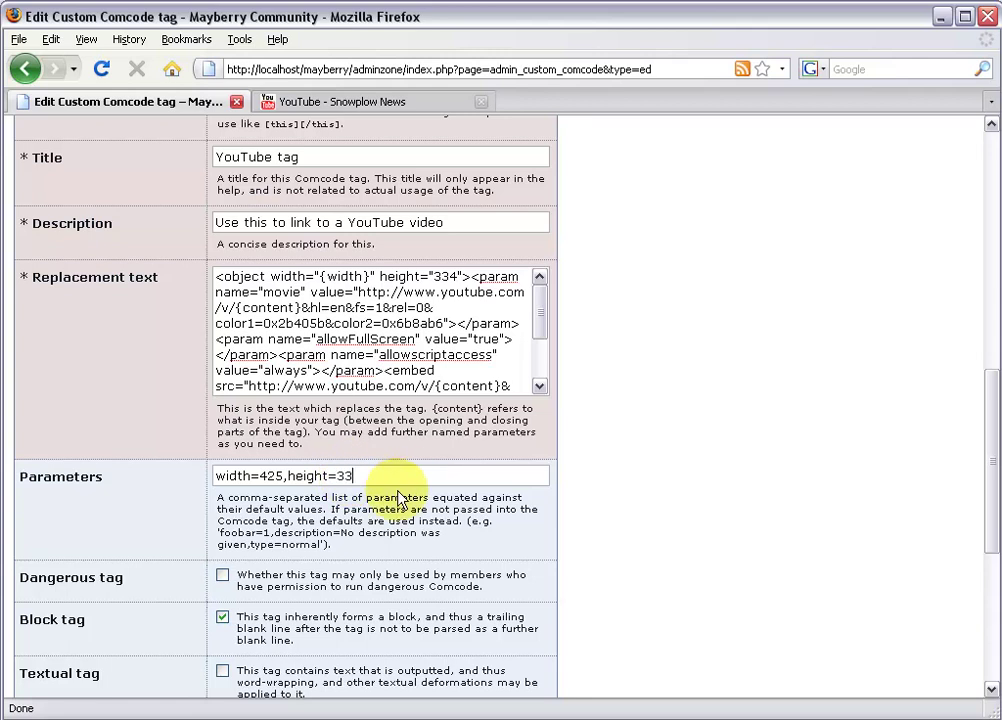
text(4)
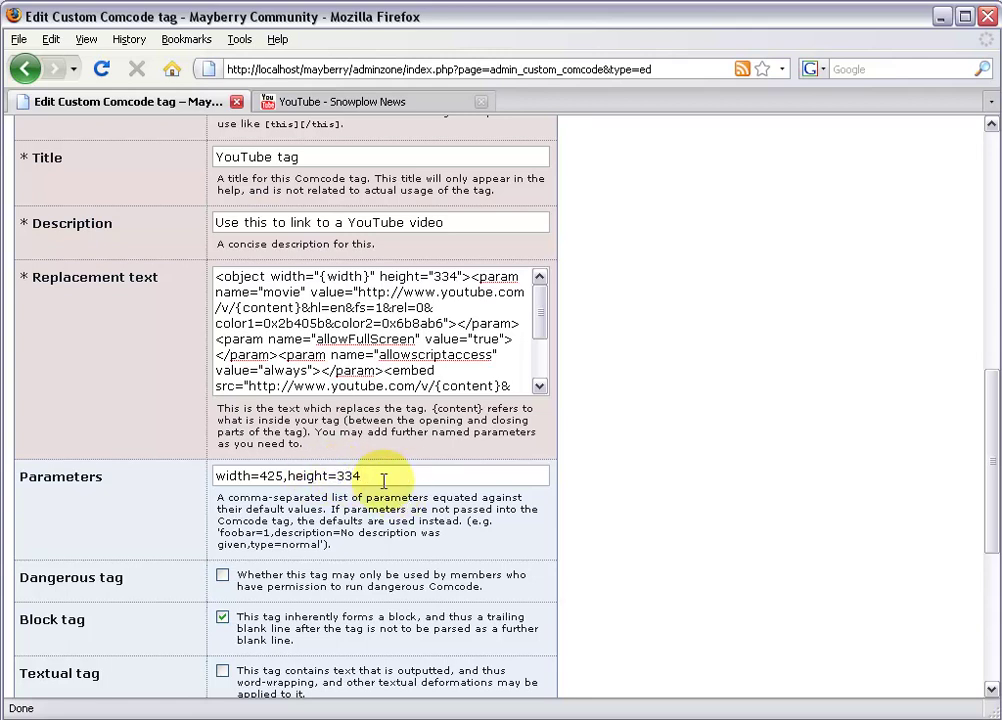
Step: Replace the object element's fixed height in the replacement text with {height}
double_click(444, 276)
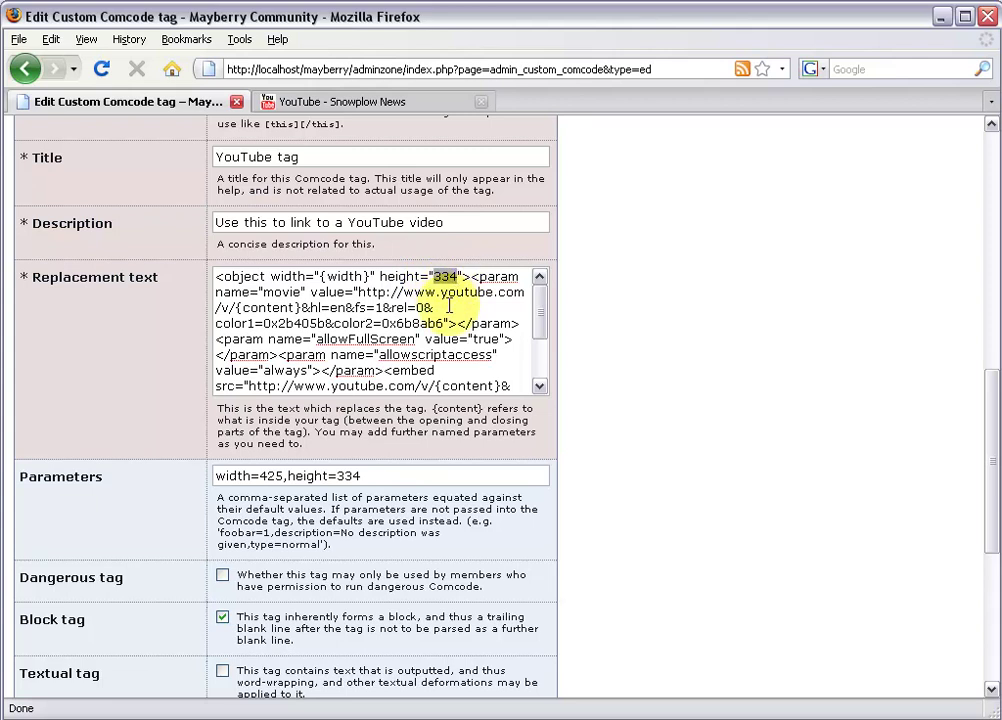
key(BackSpace)
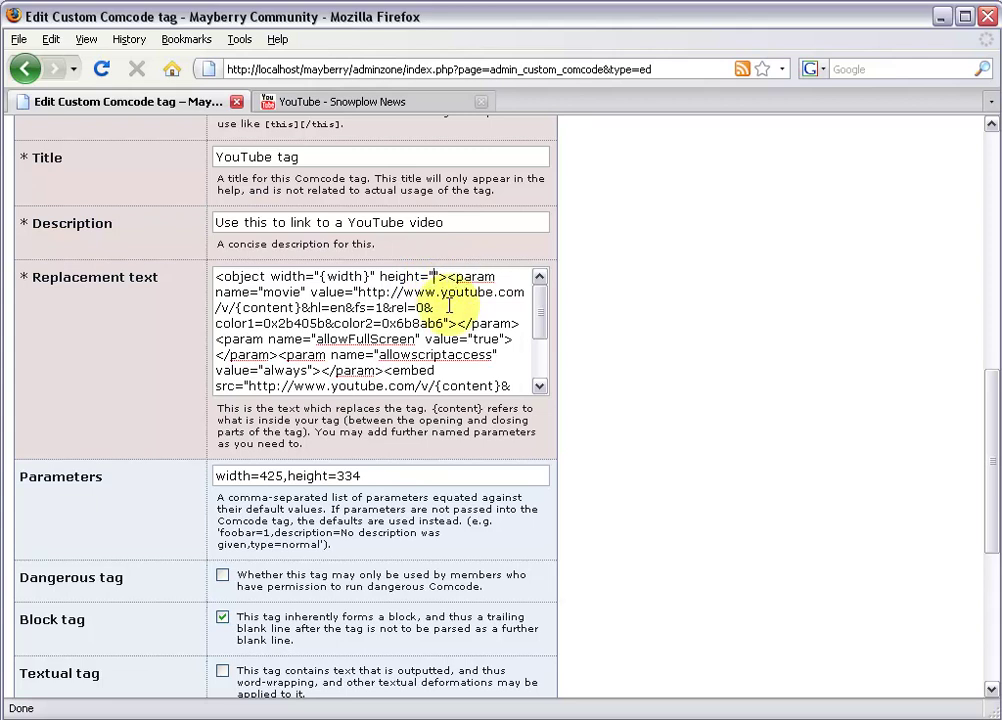
text({height)
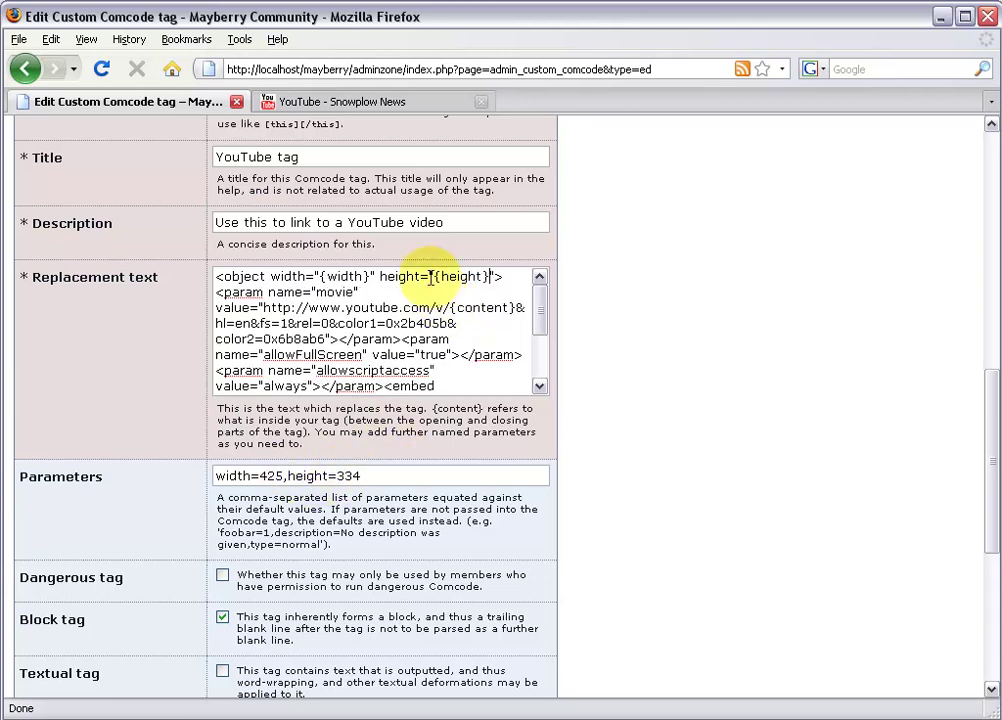
drag(435, 280, 478, 278)
click(484, 287)
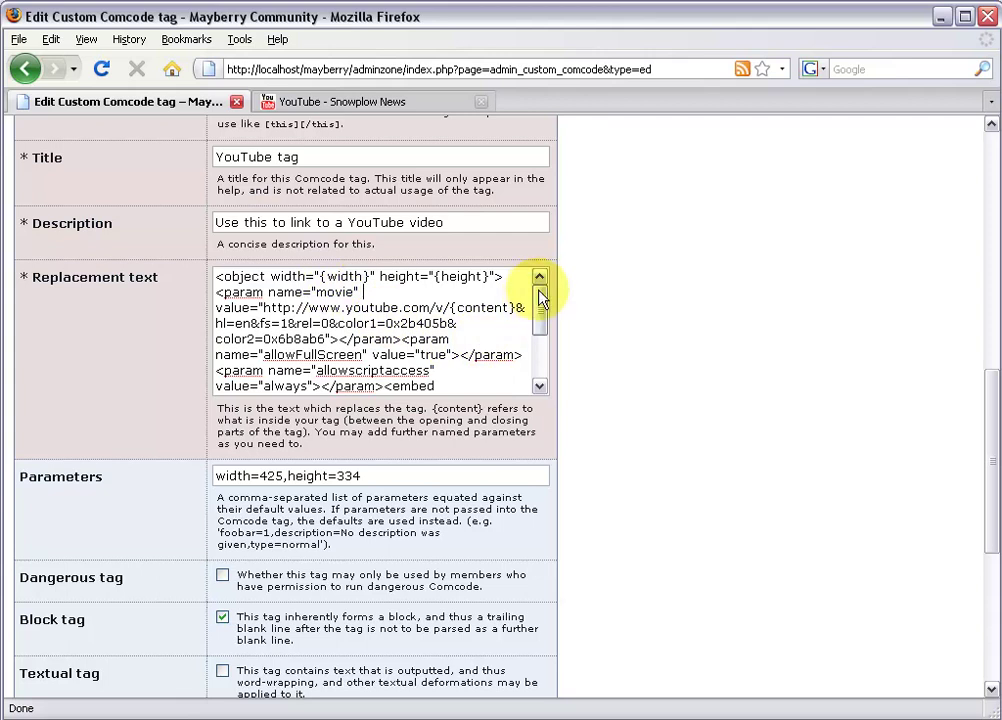
Step: Replace the embed element's fixed width in the replacement text with {width}
drag(539, 300, 540, 352)
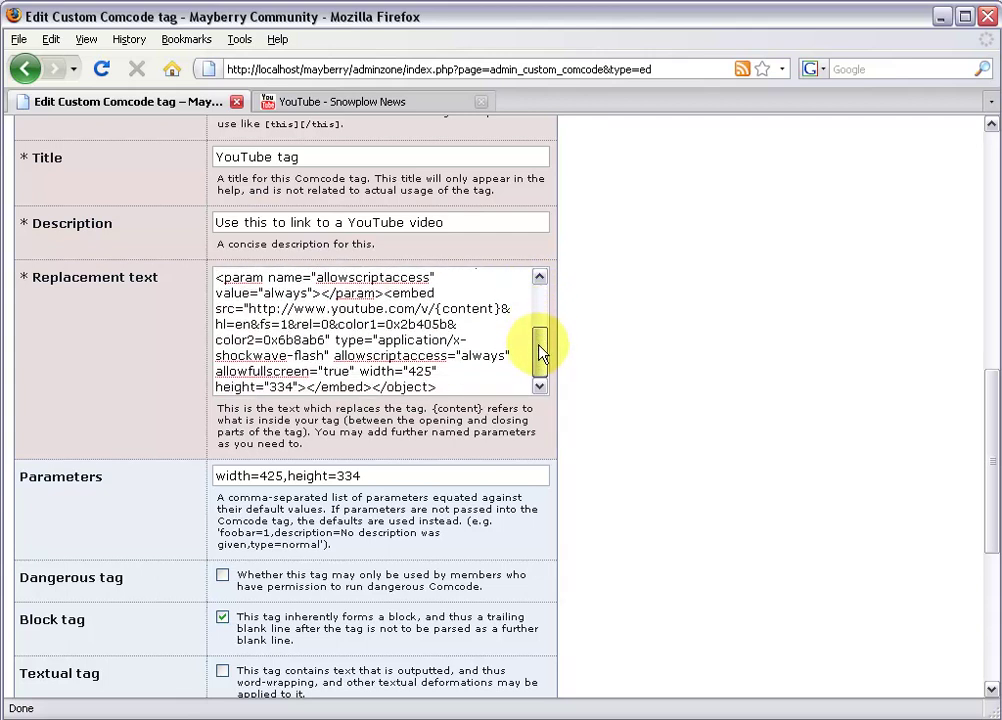
double_click(420, 371)
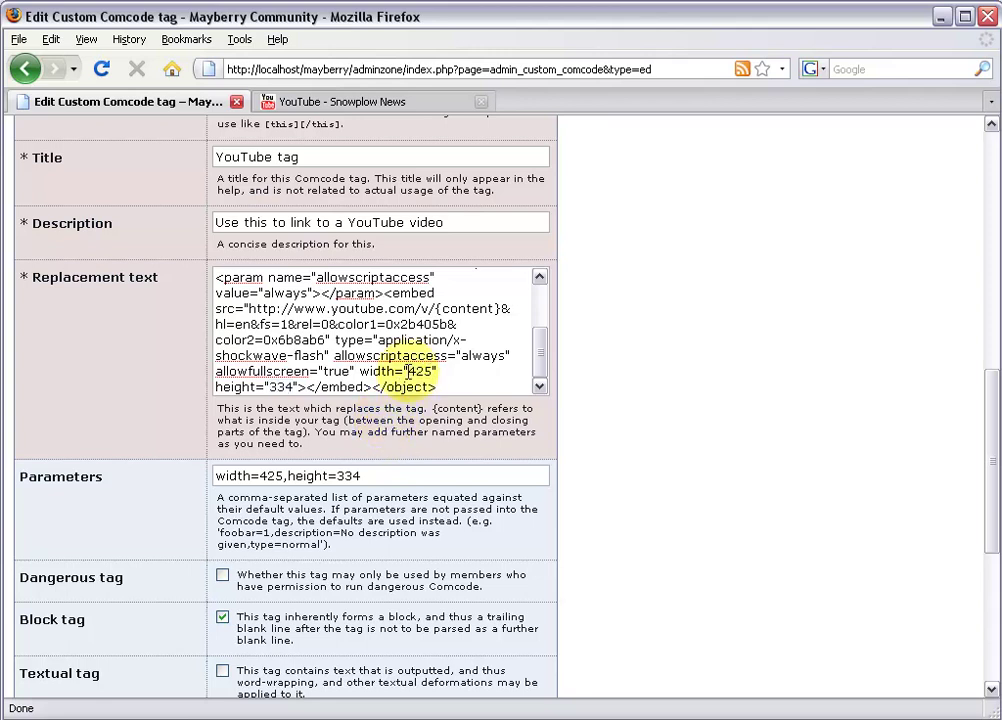
drag(408, 371, 434, 372)
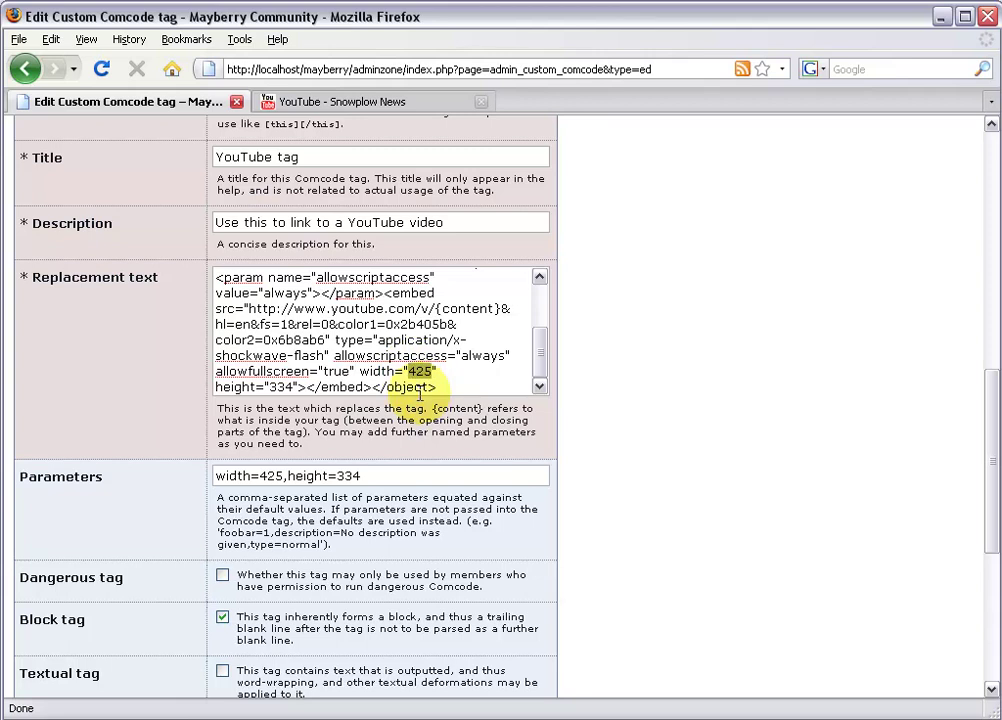
text({width)
Step: Replace the embed element's fixed height in the replacement text with {height}
double_click(286, 385)
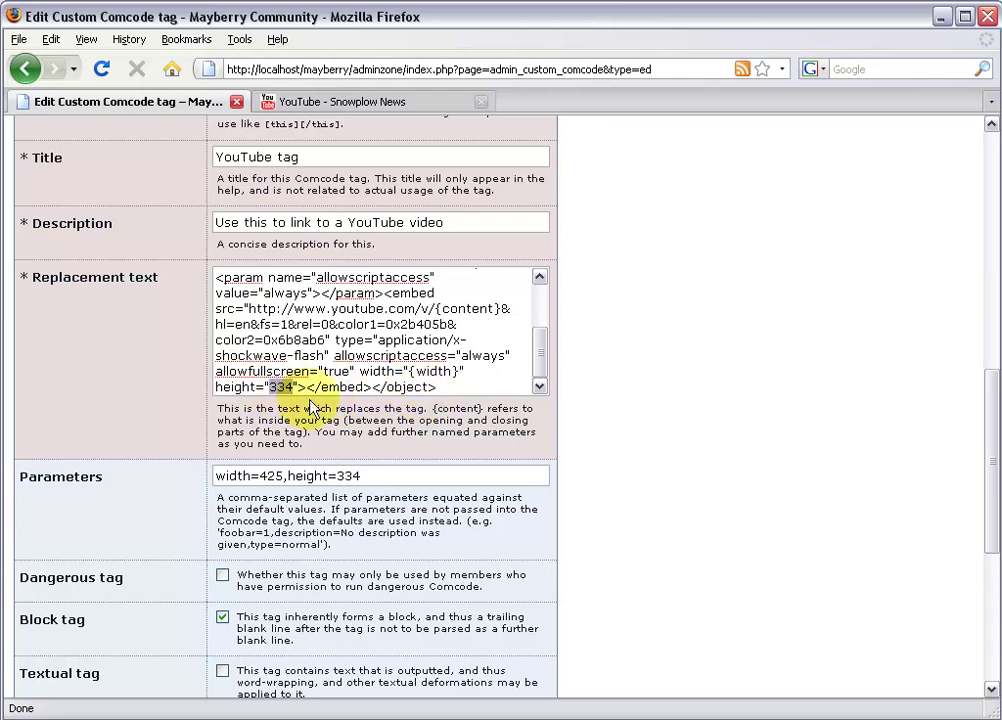
key(BackSpace)
text({height)
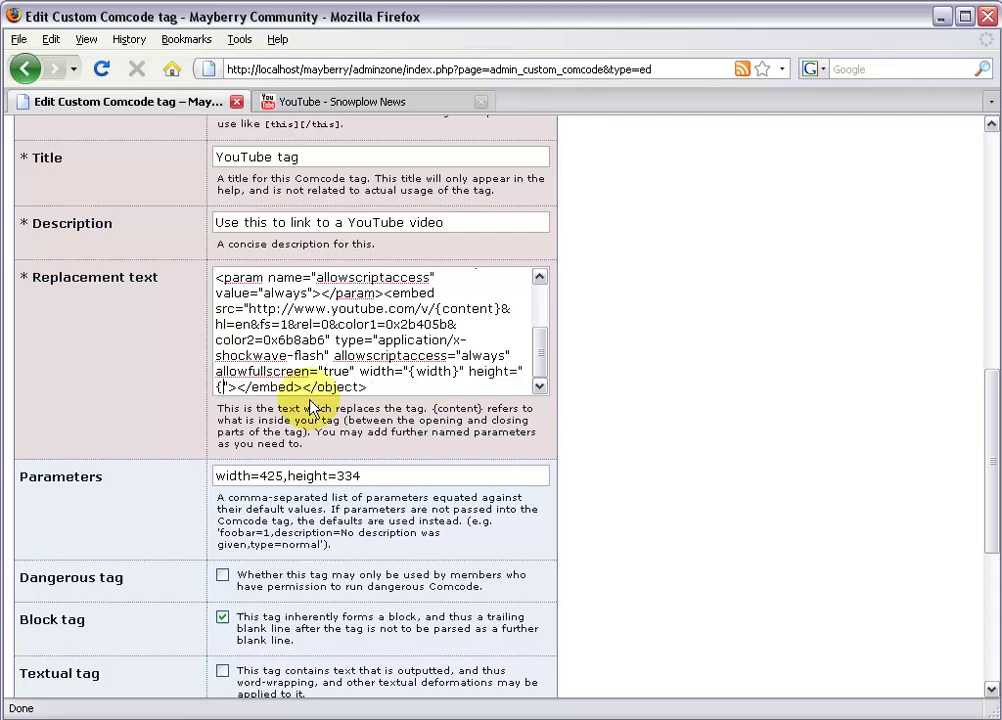
text(})
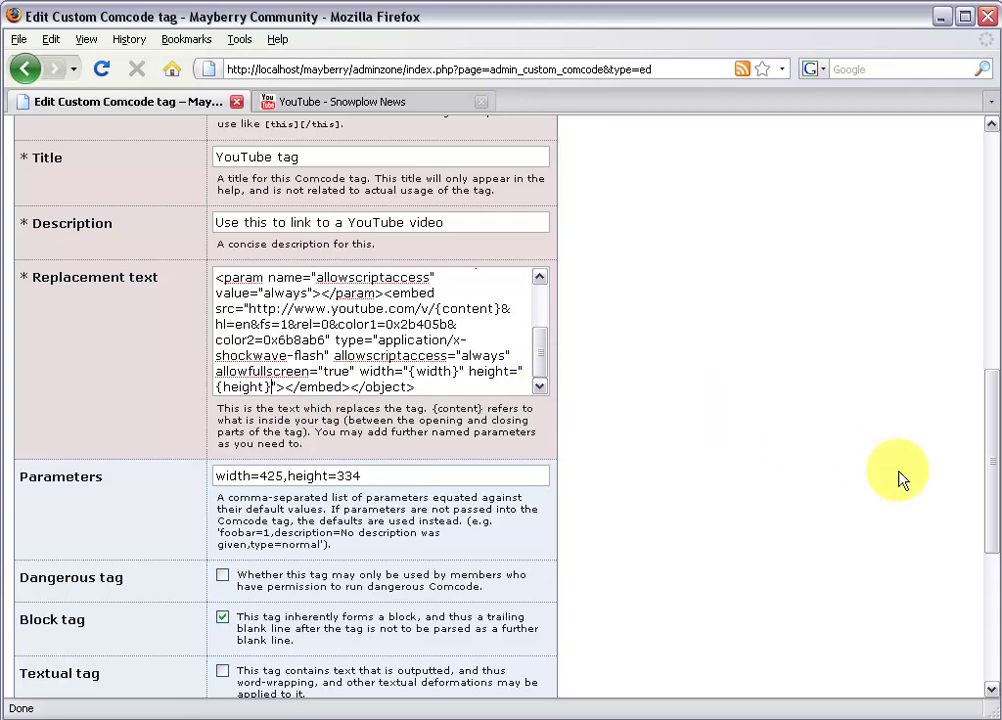
Step: Add width="640" height="480" to the opening youtube tag in the usage example and save the custom tag
drag(988, 418, 980, 528)
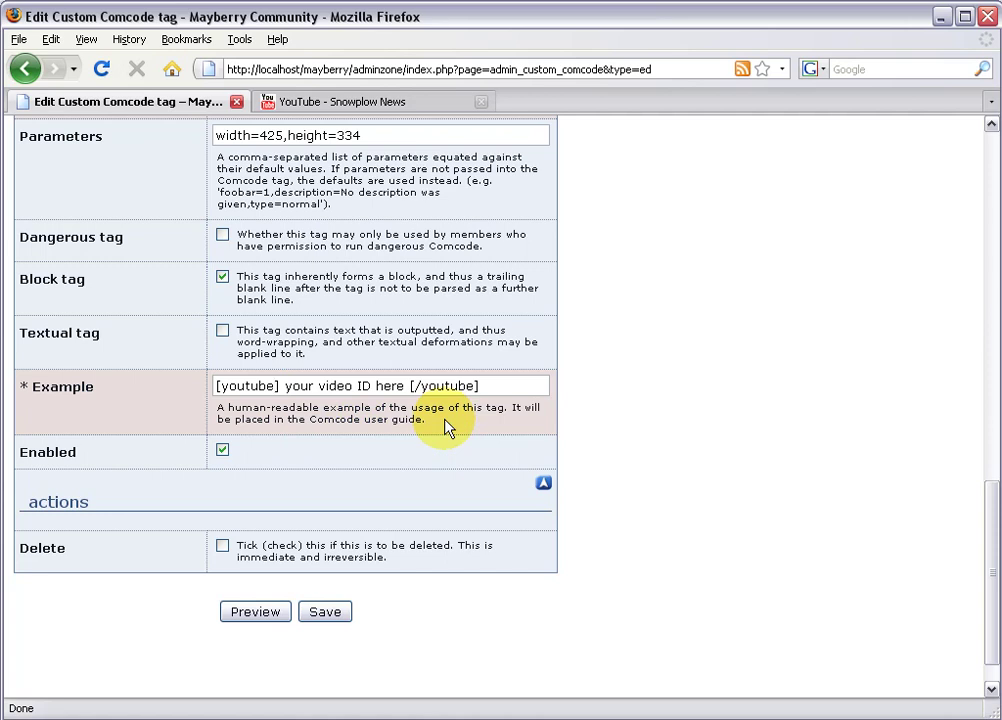
text(width=")
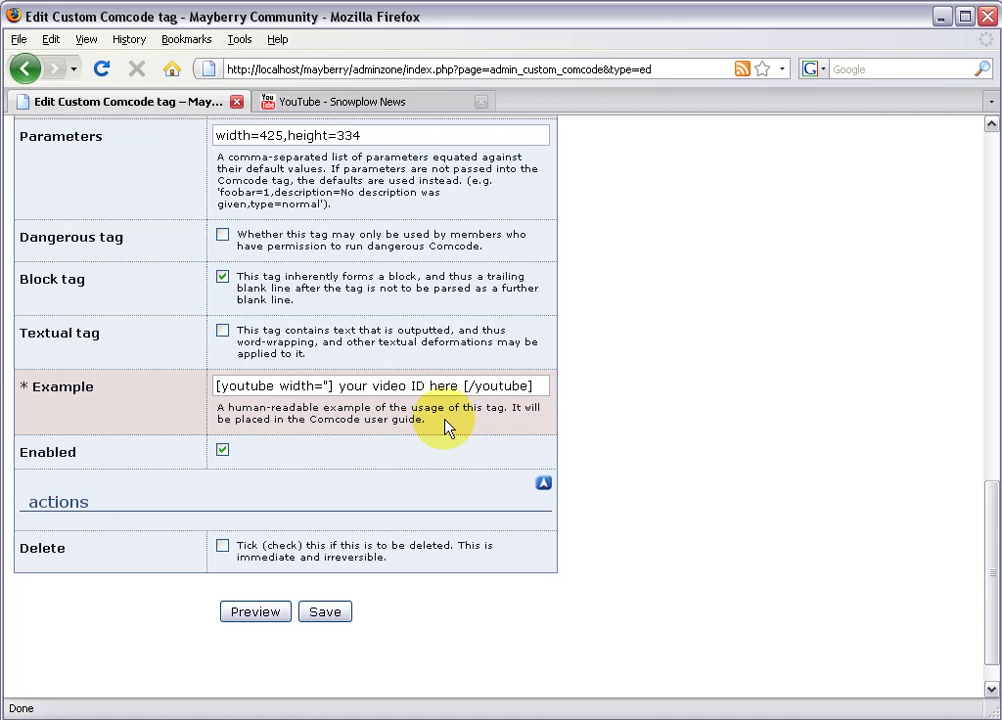
text(640" height="480")
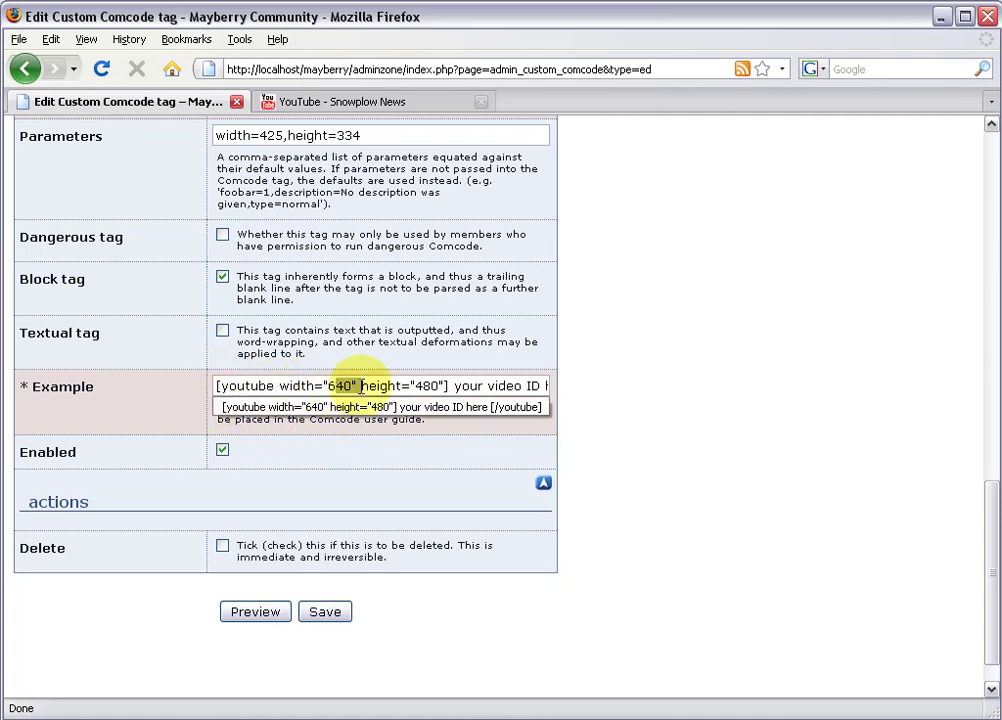
drag(527, 386, 555, 386)
click(459, 385)
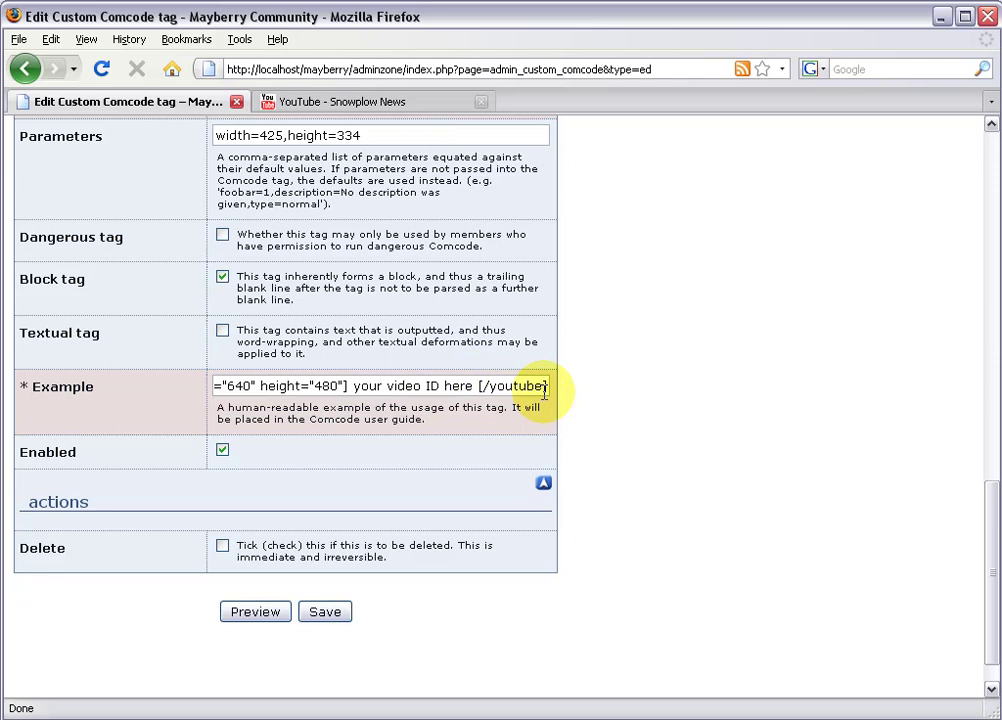
scroll(969, 559, down, 1)
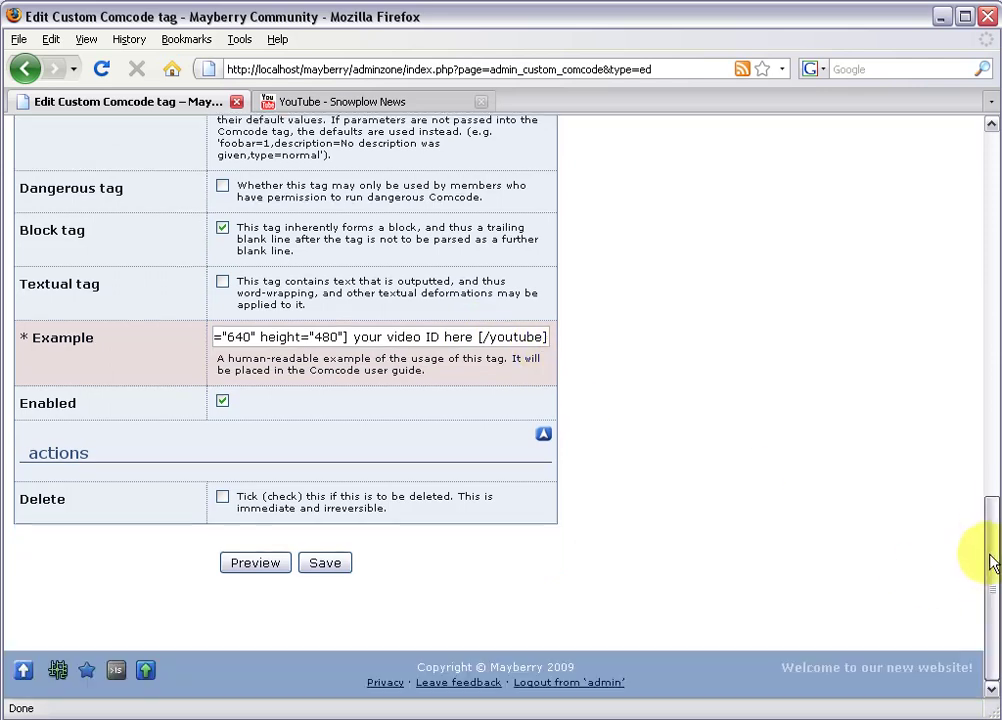
click(328, 567)
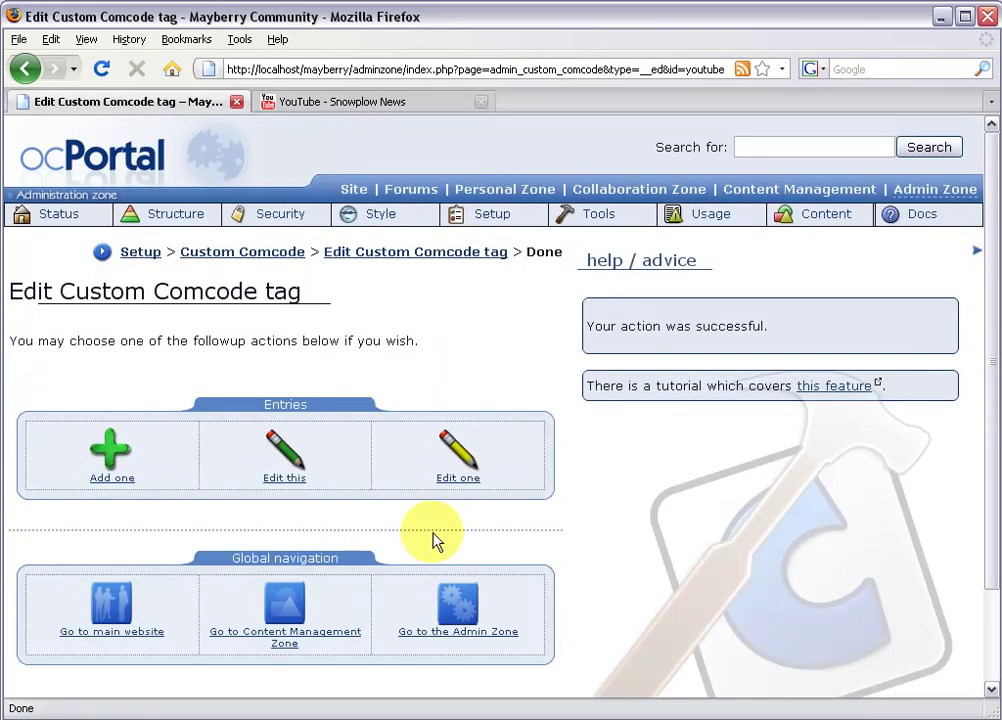
Step: Open the Funny video topic in the forums and start editing its first post
click(408, 192)
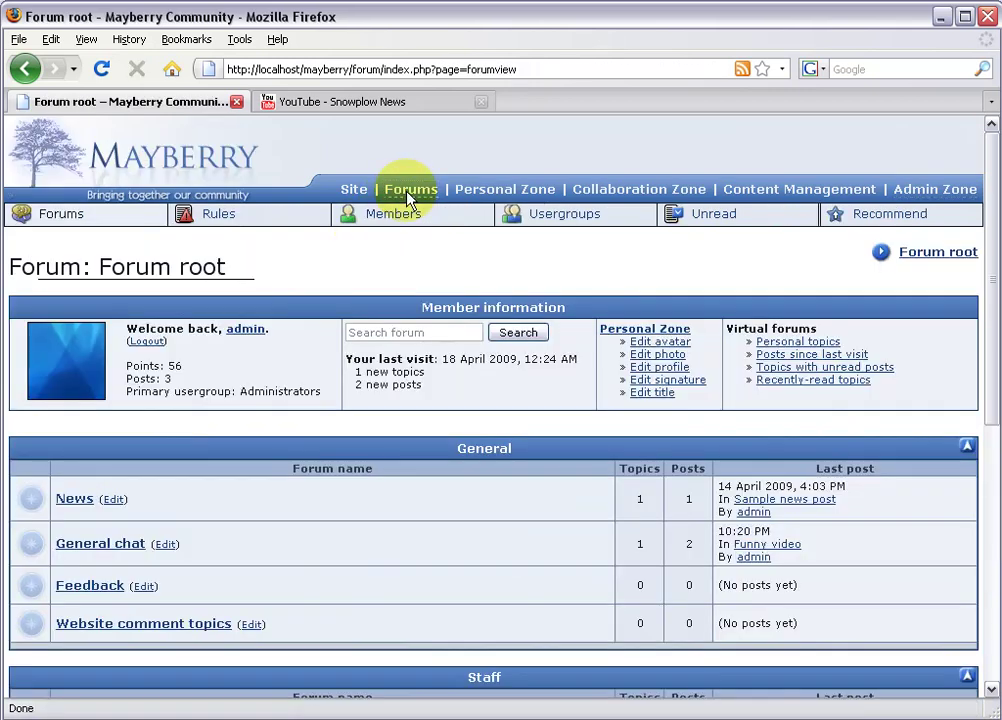
click(771, 552)
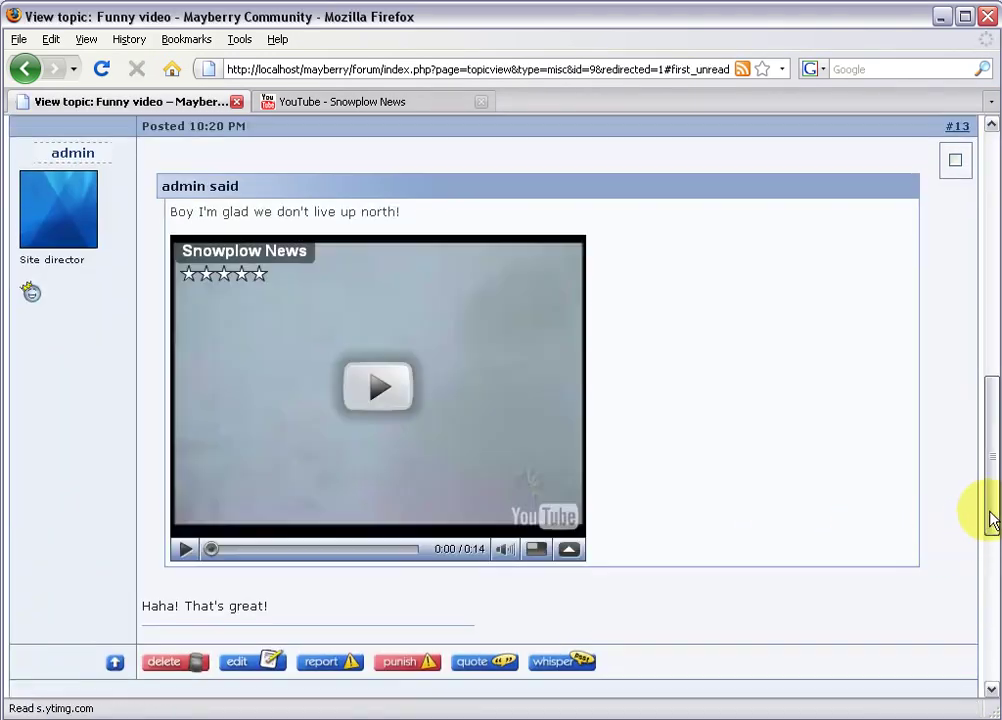
drag(990, 518, 977, 362)
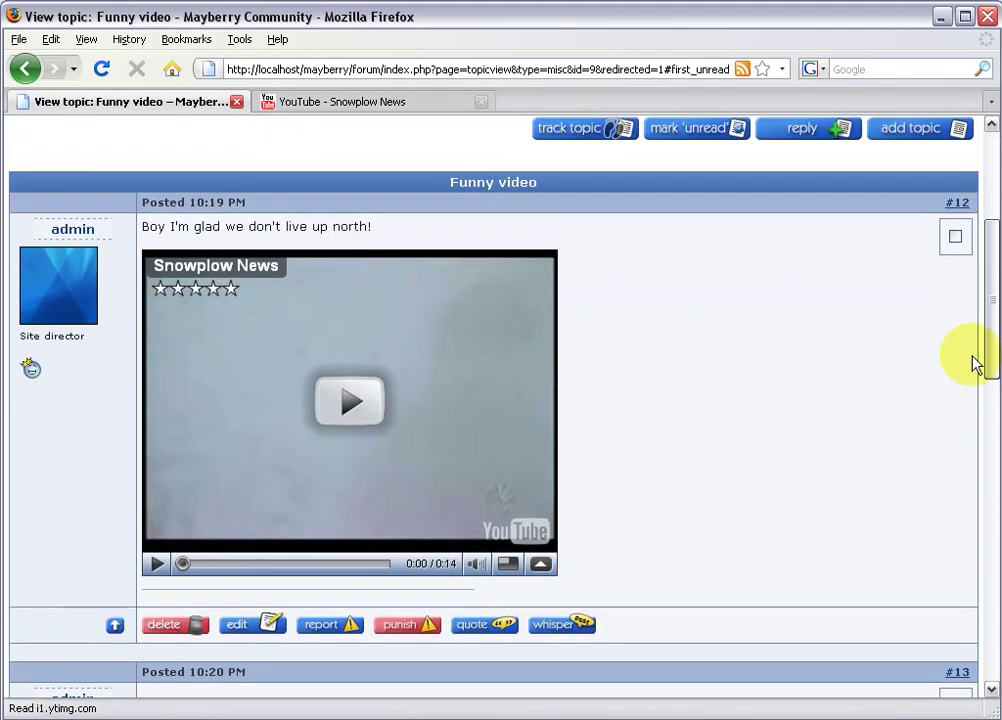
click(236, 628)
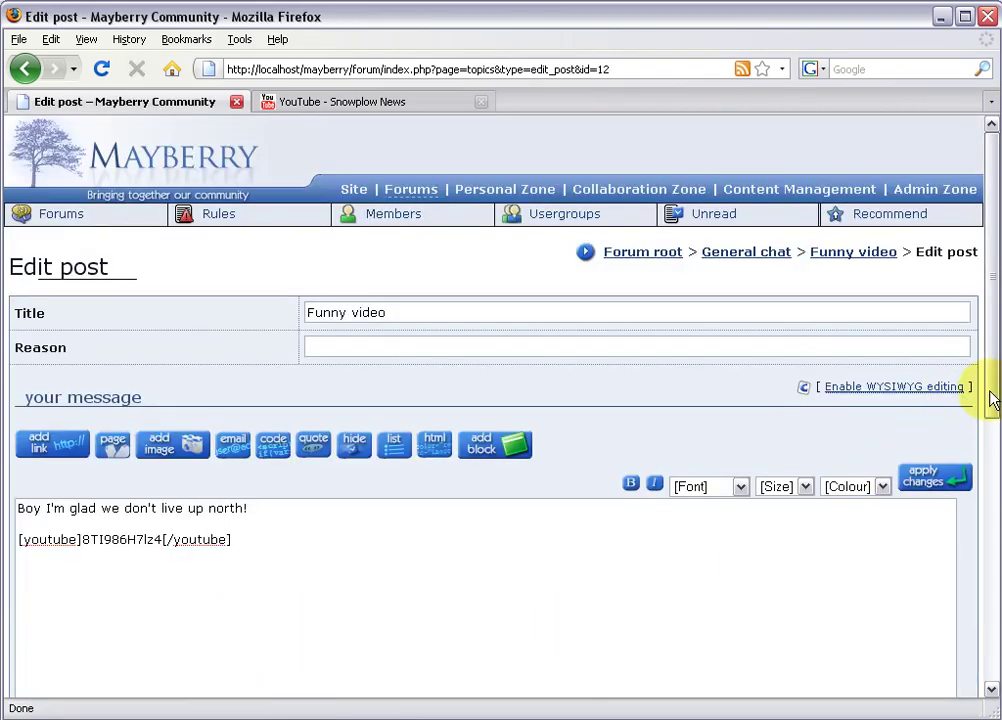
Step: Add width="800" height="600" to the opening youtube tag in the post's message
drag(992, 398, 946, 481)
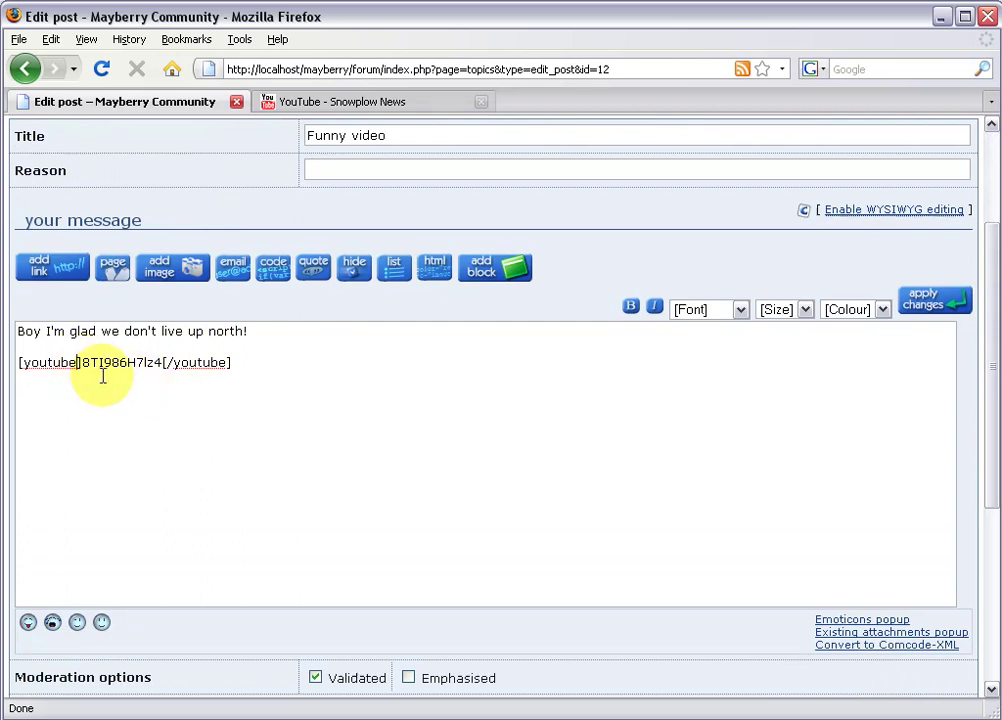
drag(22, 363, 72, 364)
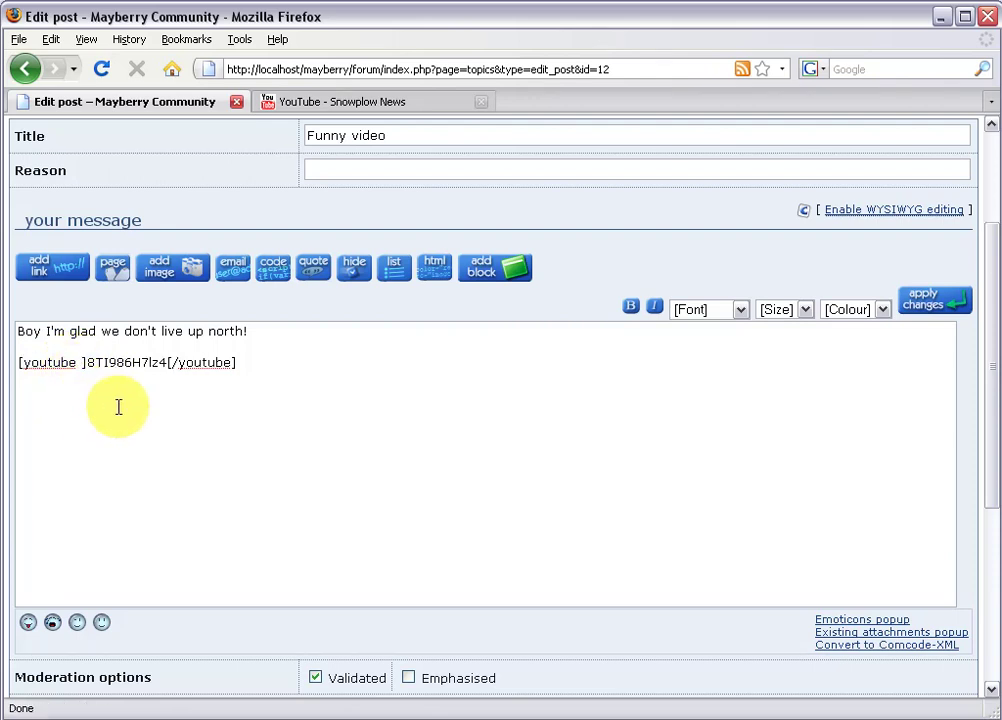
text(width=)
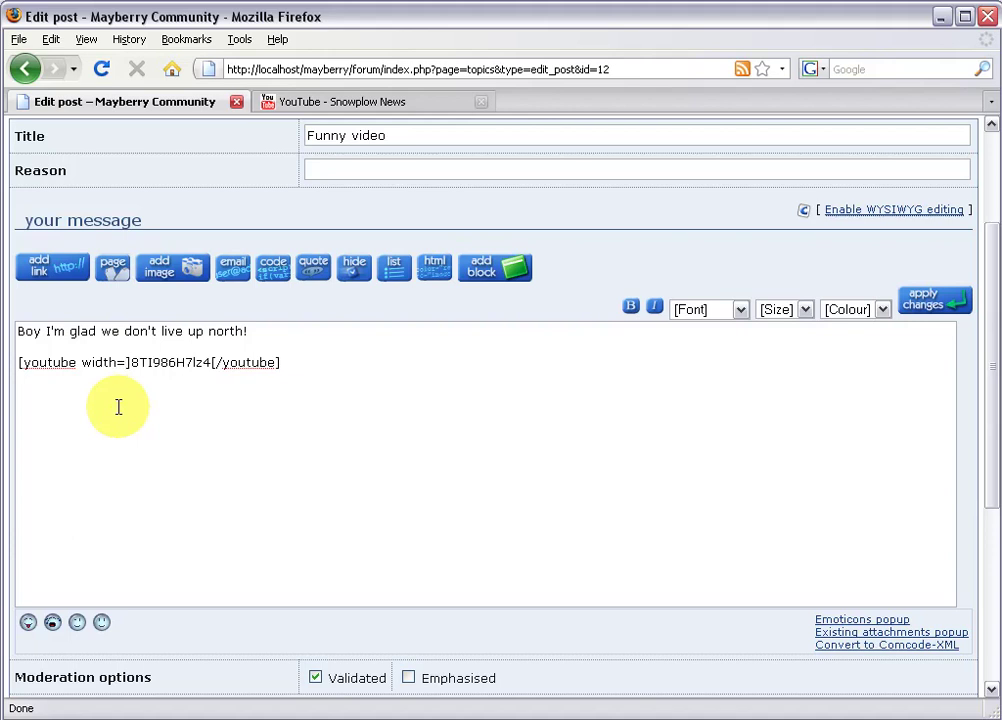
text("800)
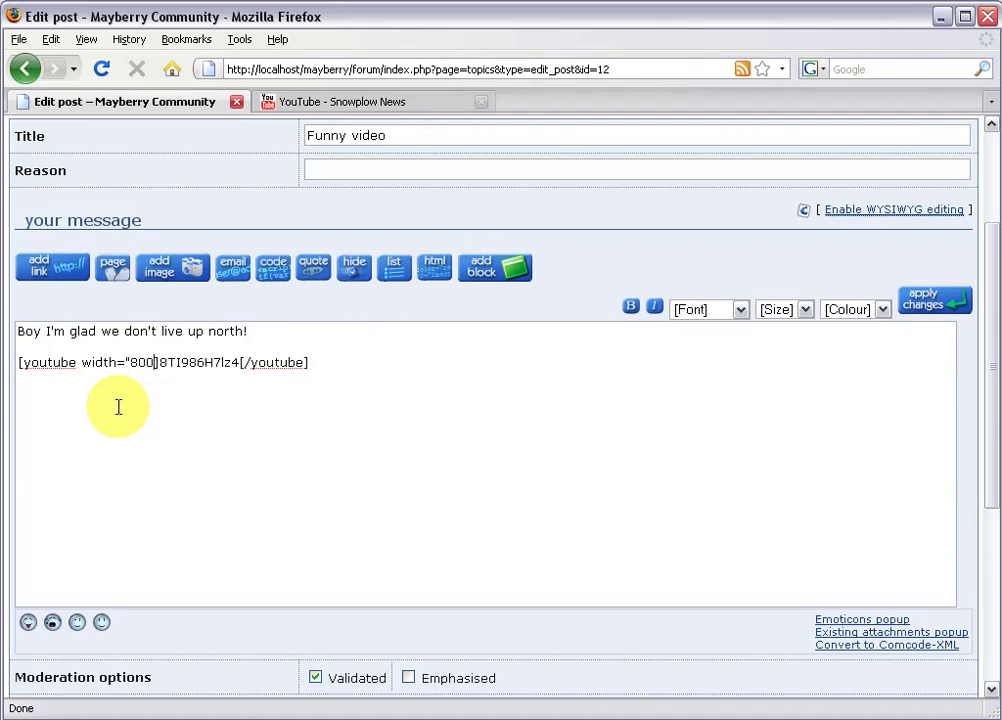
text(")
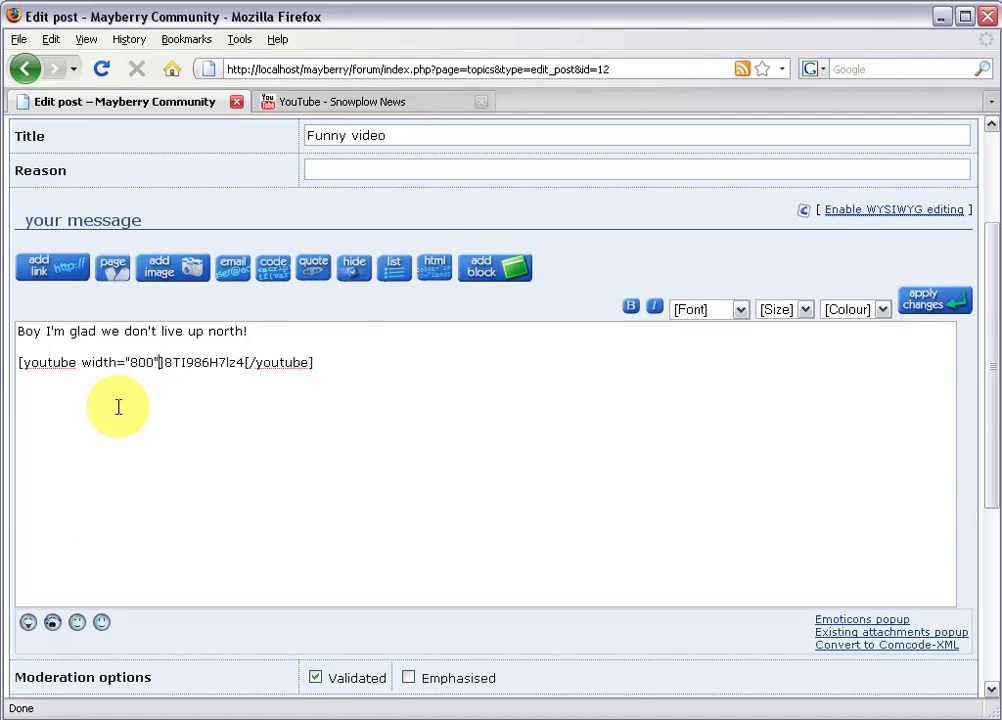
text( height="600")
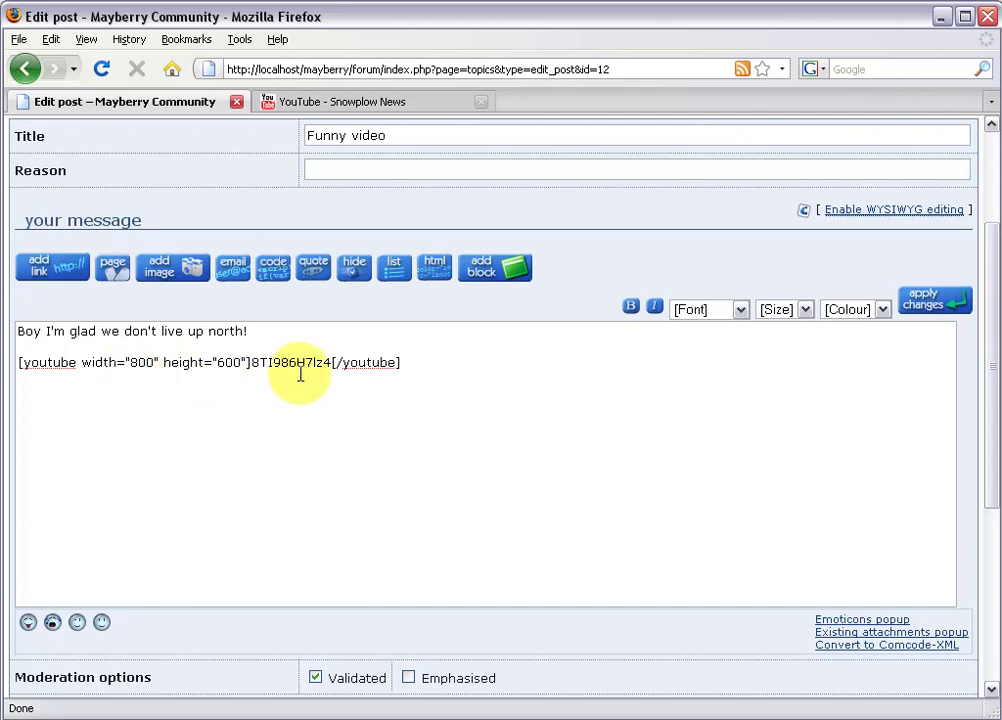
Step: Duplicate the complete youtube tag line in the message, leaving a blank line between the two copies
click(404, 362)
drag(404, 362, 22, 355)
key(ctrl+c)
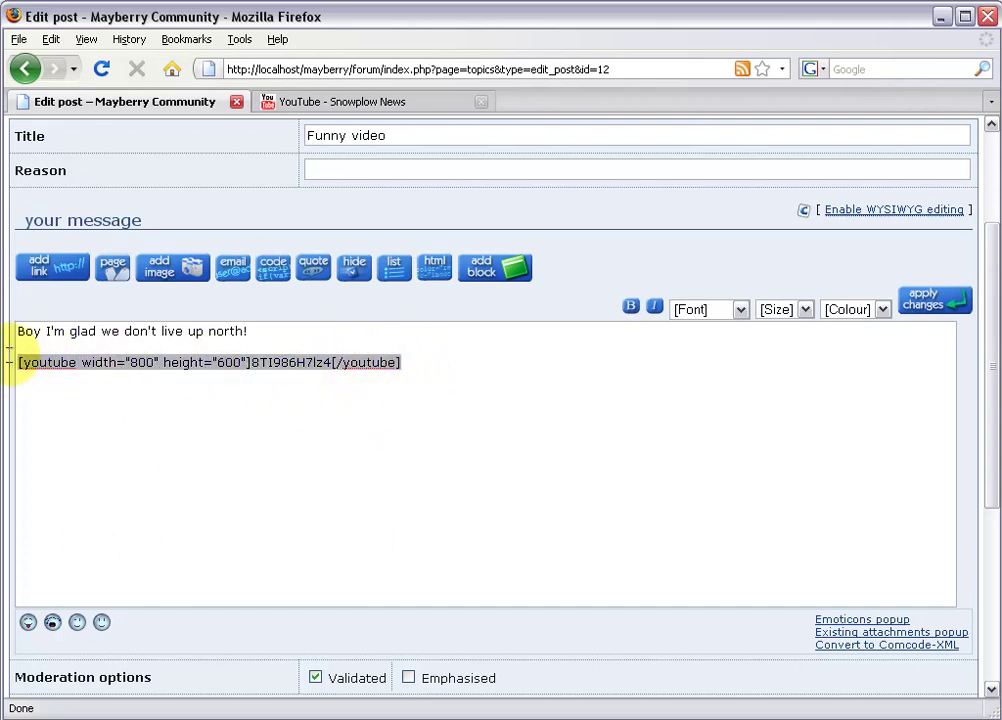
click(440, 366)
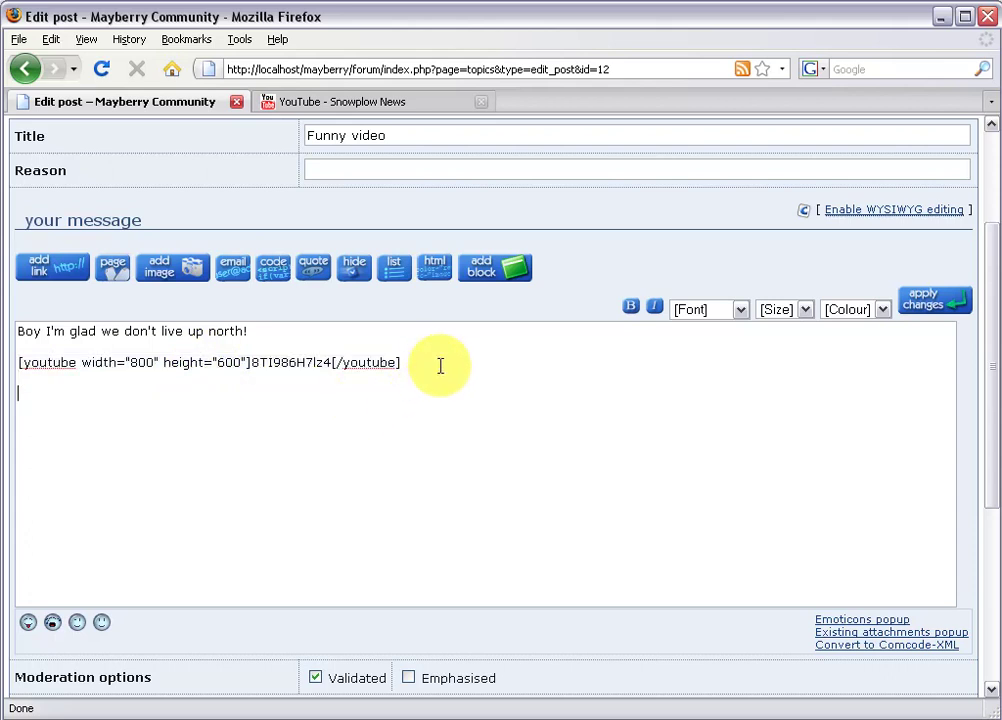
key(Return)
key(Return)
key(ctrl+v)
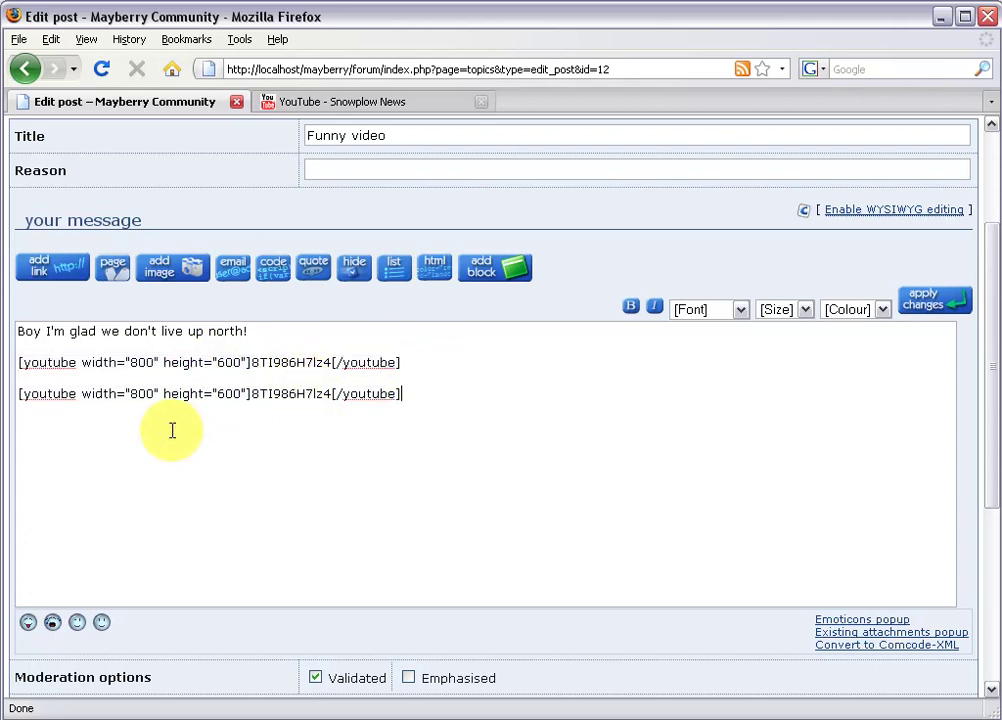
Step: Set the second youtube tag's width to 160 and its height to 120
drag(129, 394, 141, 393)
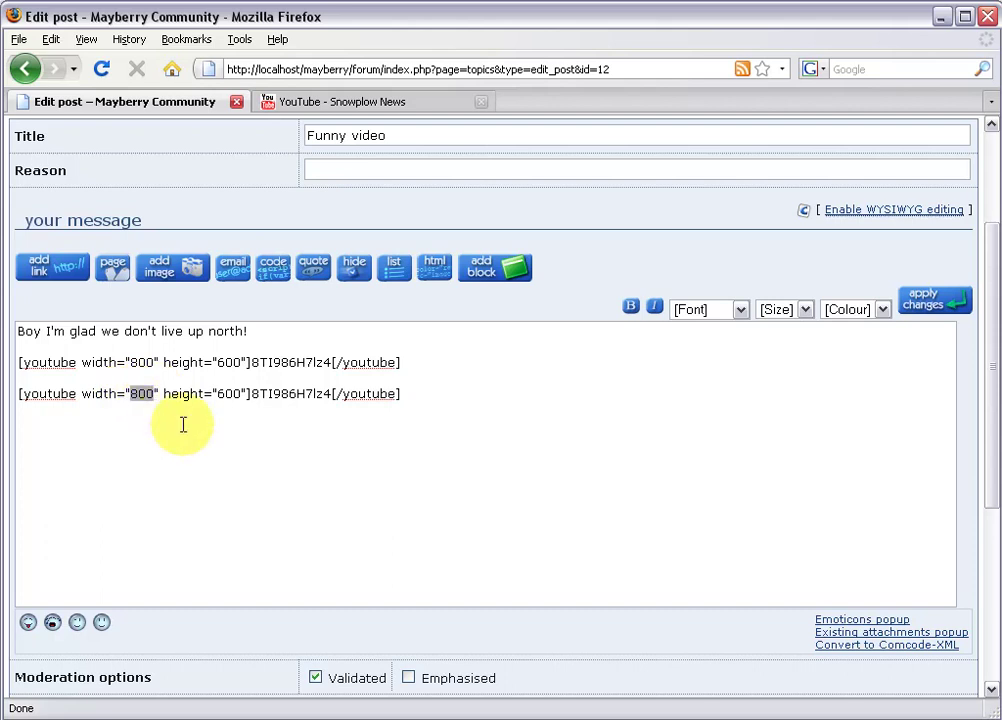
text(160)
drag(216, 394, 240, 395)
text(120)
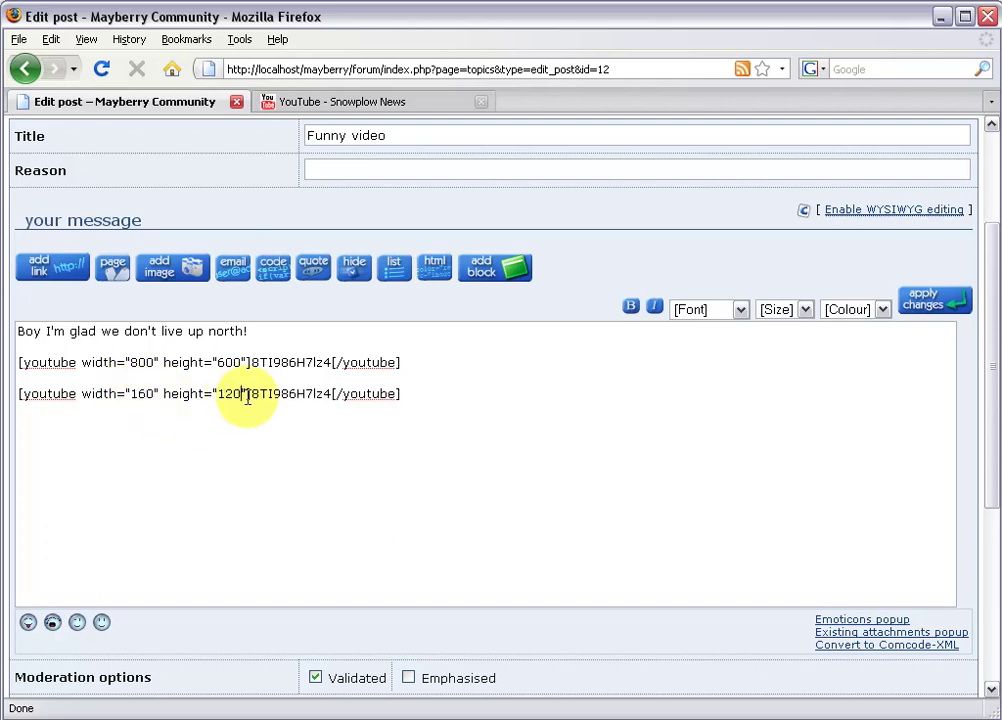
click(441, 409)
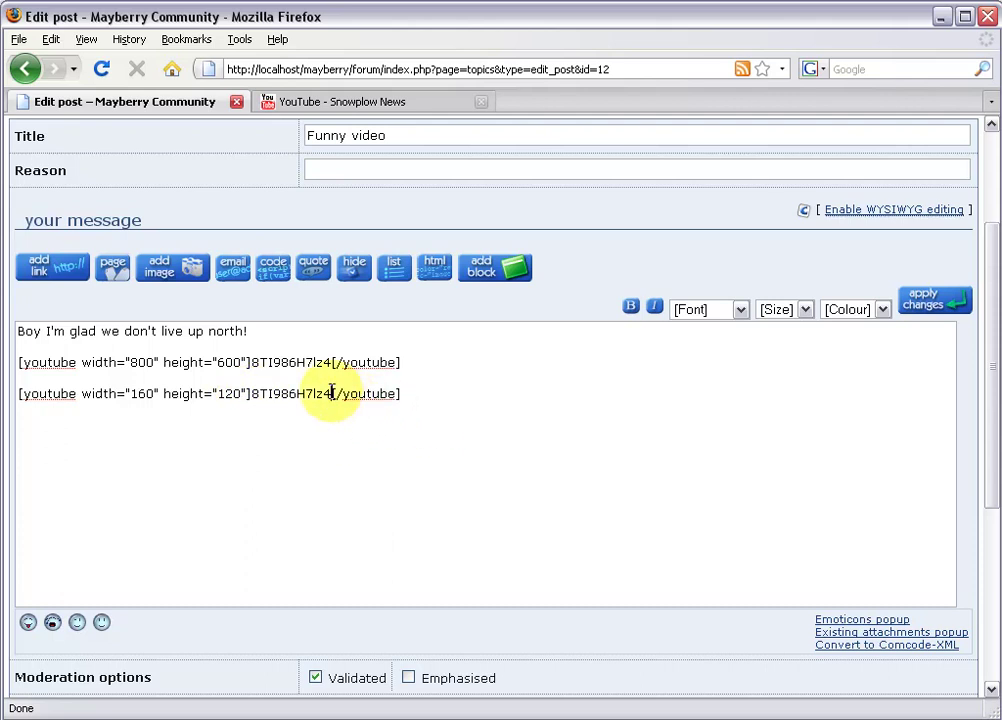
drag(331, 393, 256, 392)
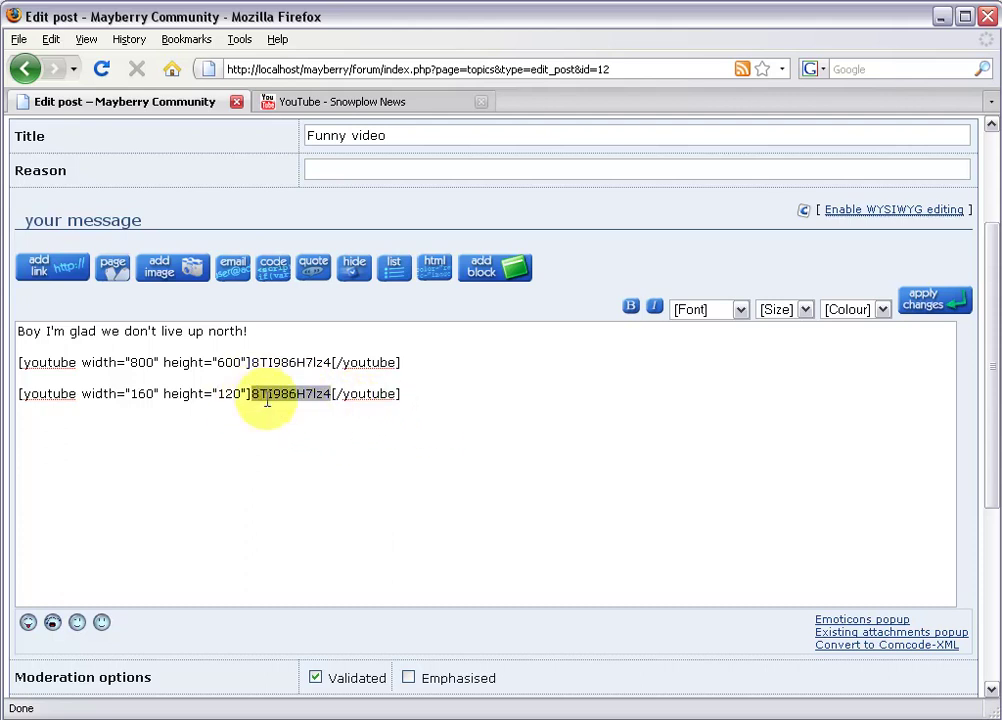
click(321, 392)
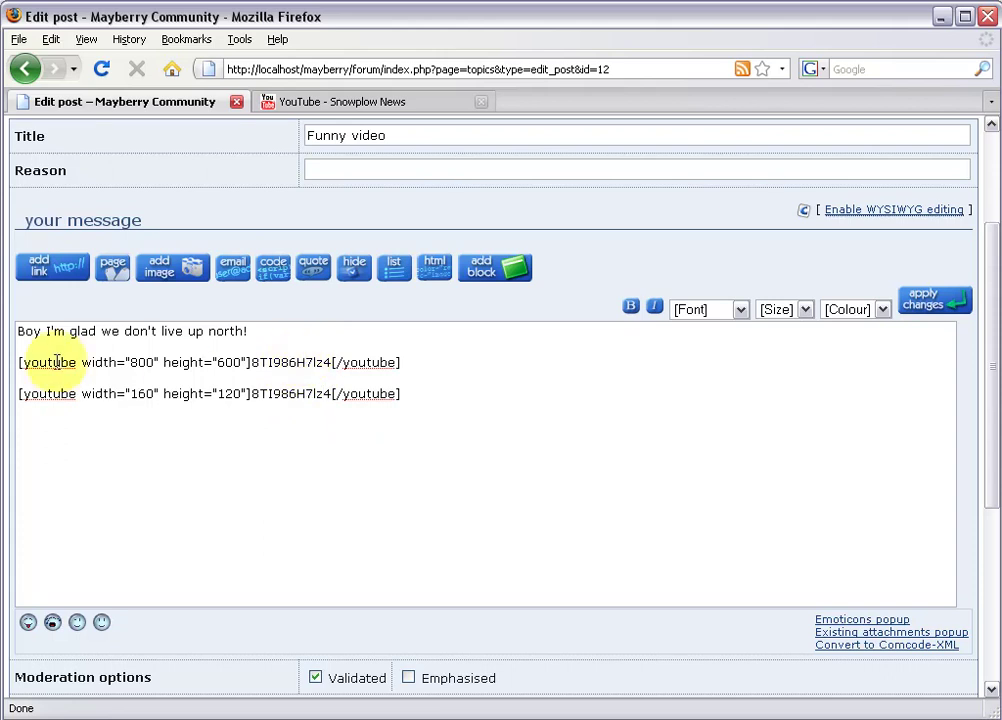
drag(405, 361, 22, 362)
click(100, 380)
drag(405, 393, 40, 394)
click(510, 401)
Step: Save the edited forum post
scroll(997, 480, down, 5)
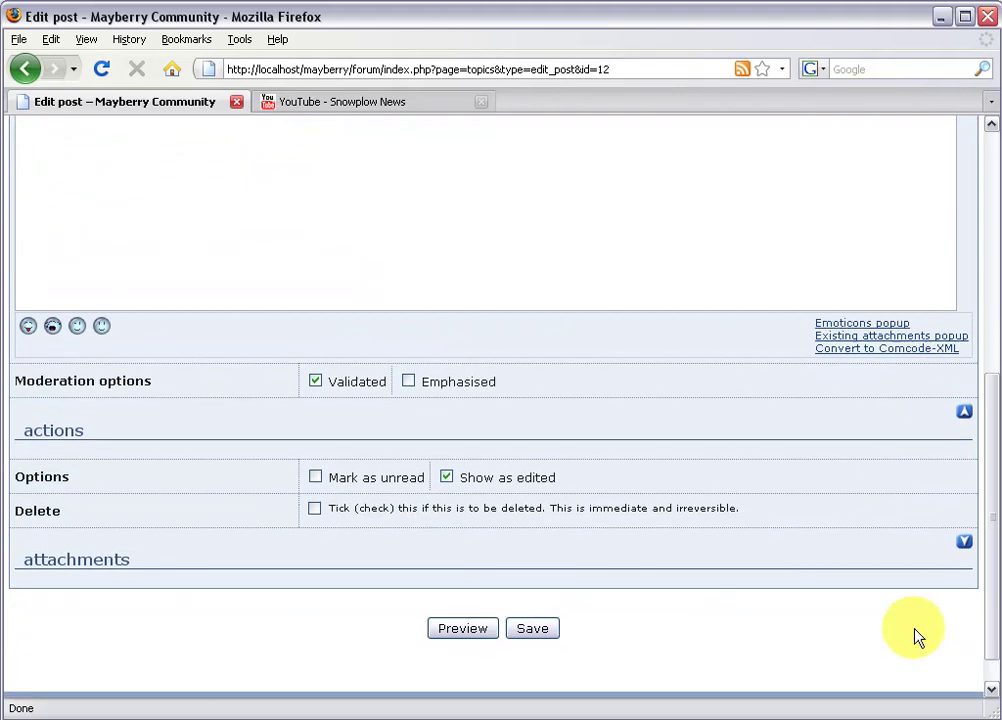
click(532, 628)
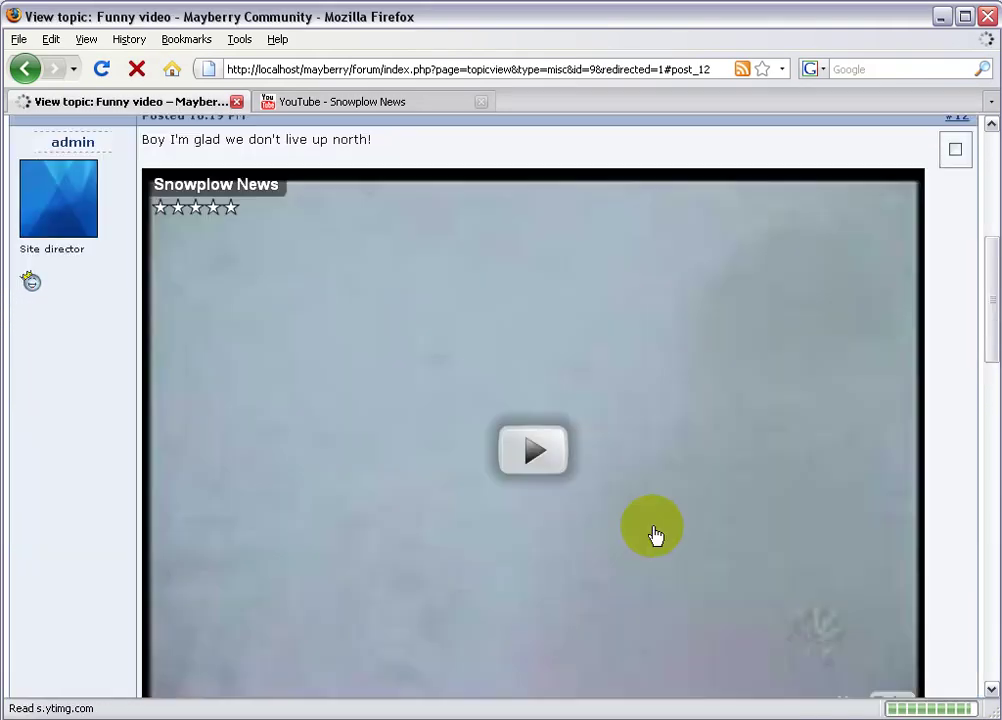
Step: Play the large and the small embedded video in the post to check both player sizes
drag(990, 347, 993, 362)
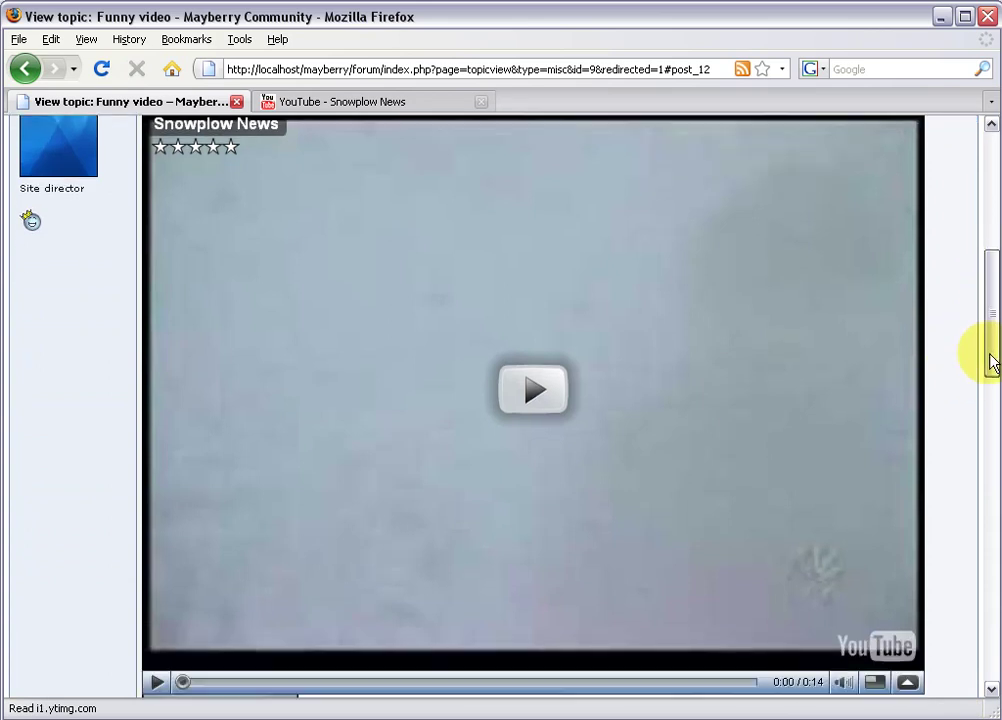
click(553, 403)
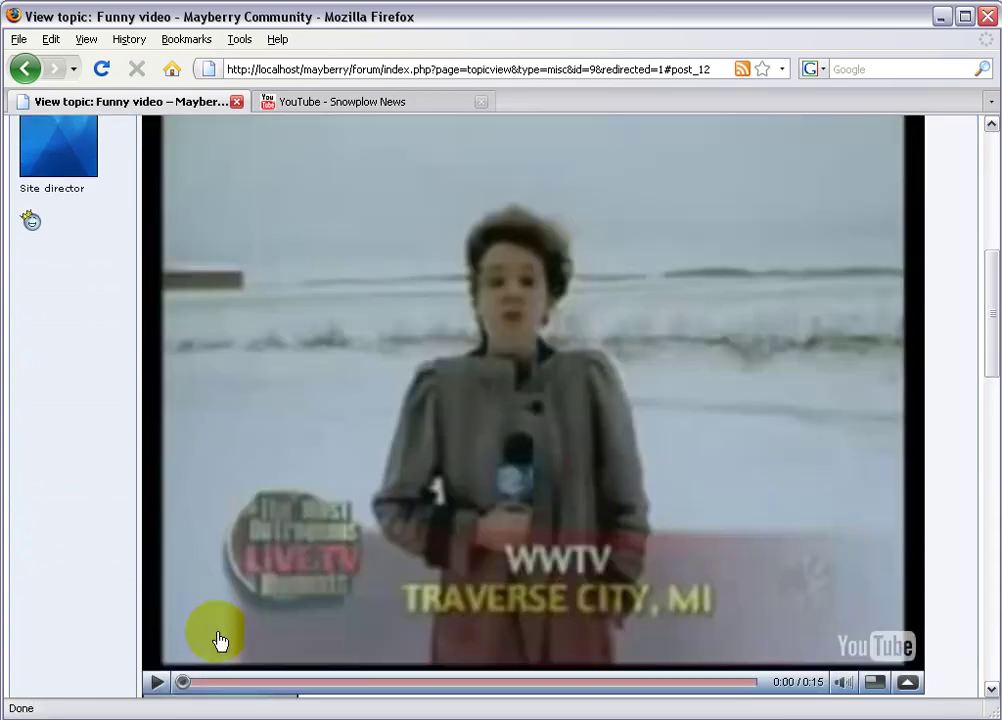
click(158, 681)
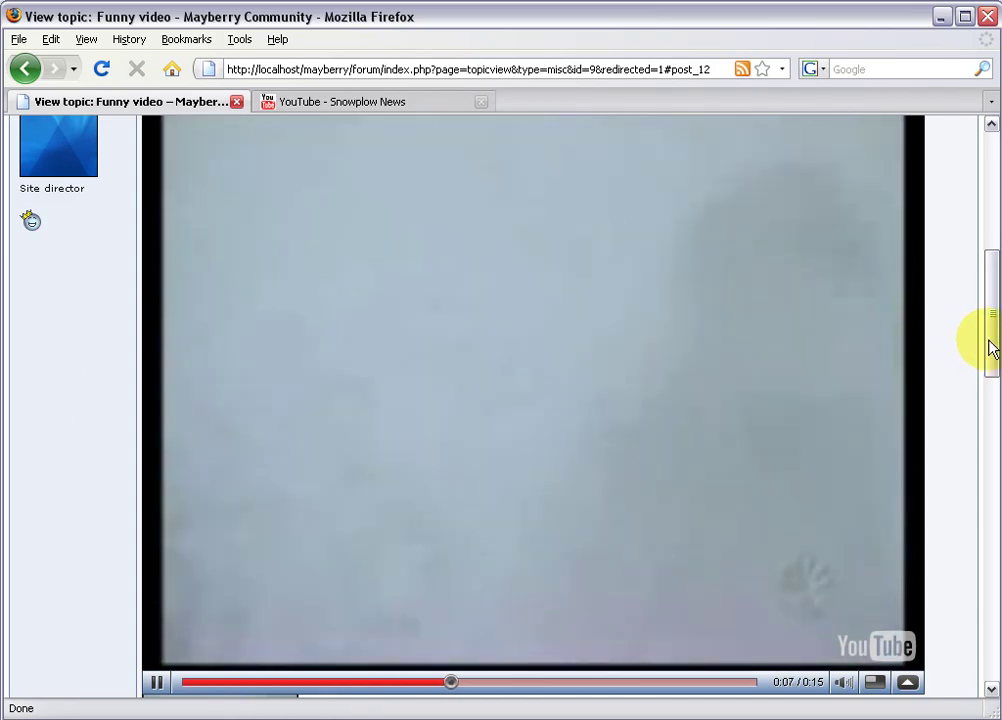
drag(991, 347, 991, 306)
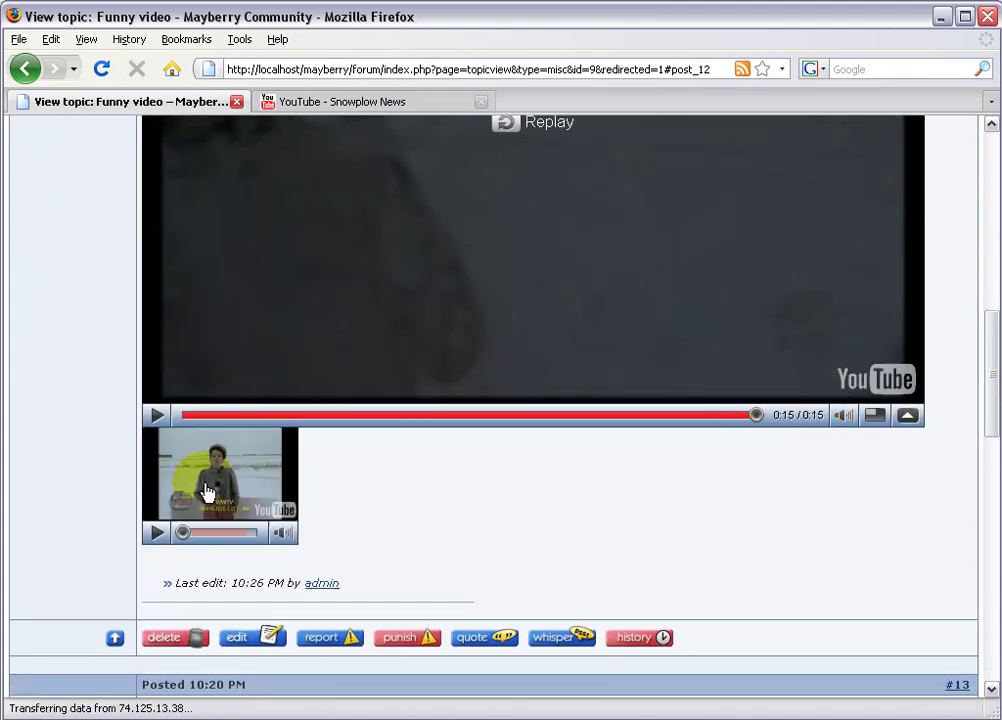
click(157, 532)
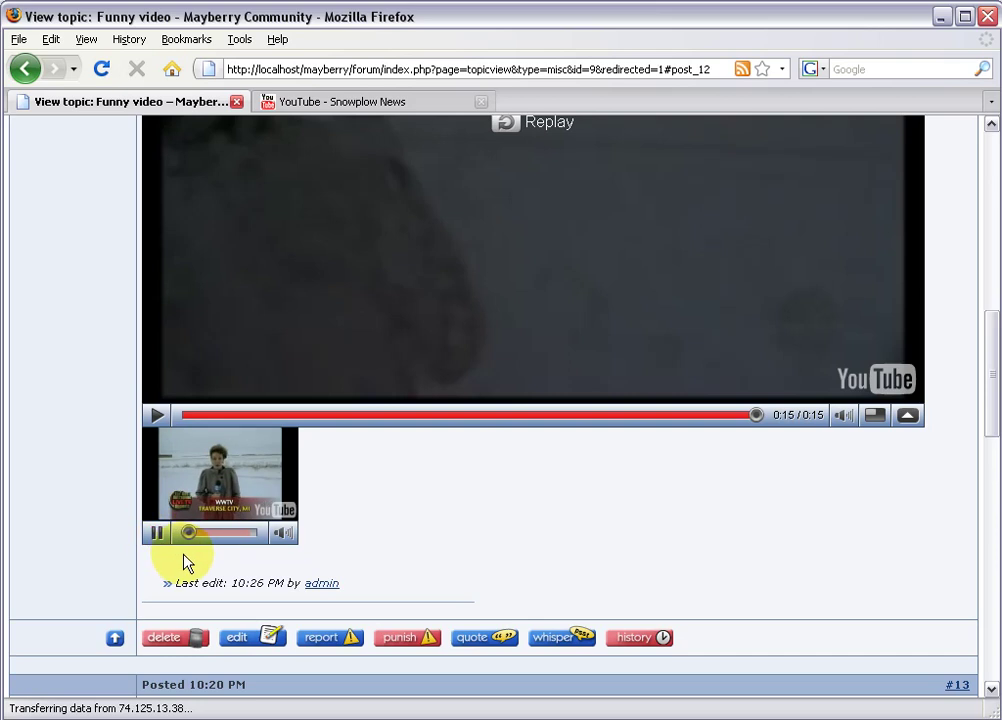
click(157, 415)
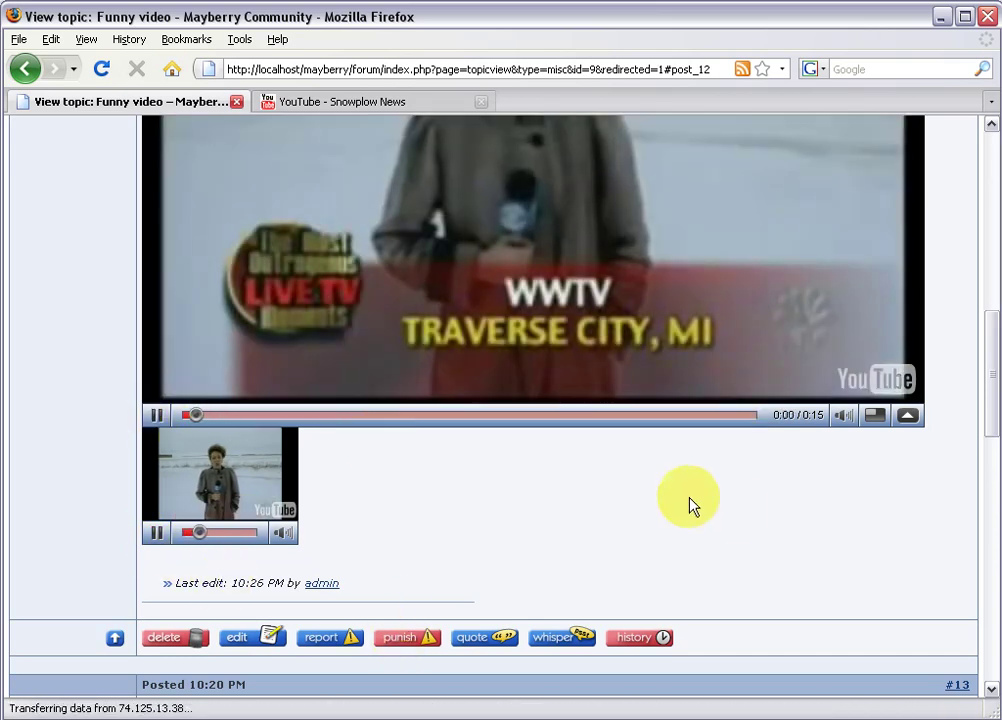
drag(995, 430, 995, 398)
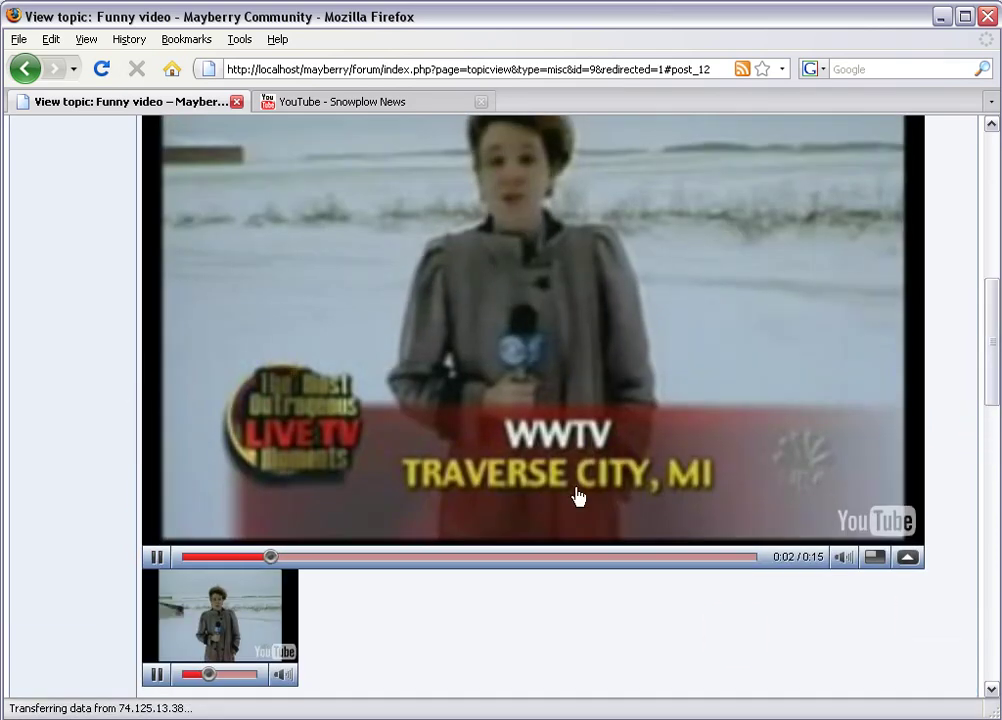